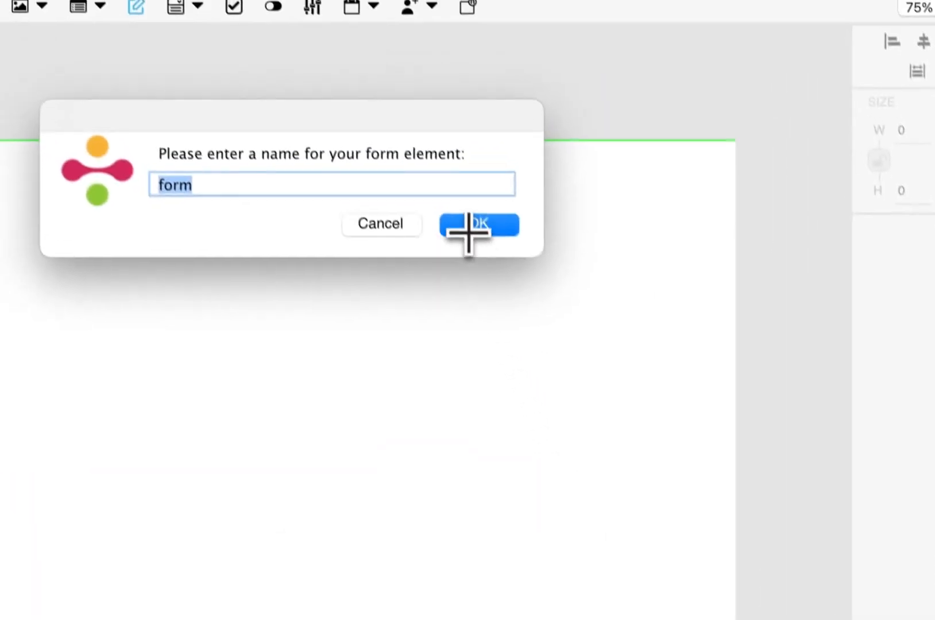
- Add a form element named form, about 555 by 768, filling the right side of the app screen
click(380, 50)
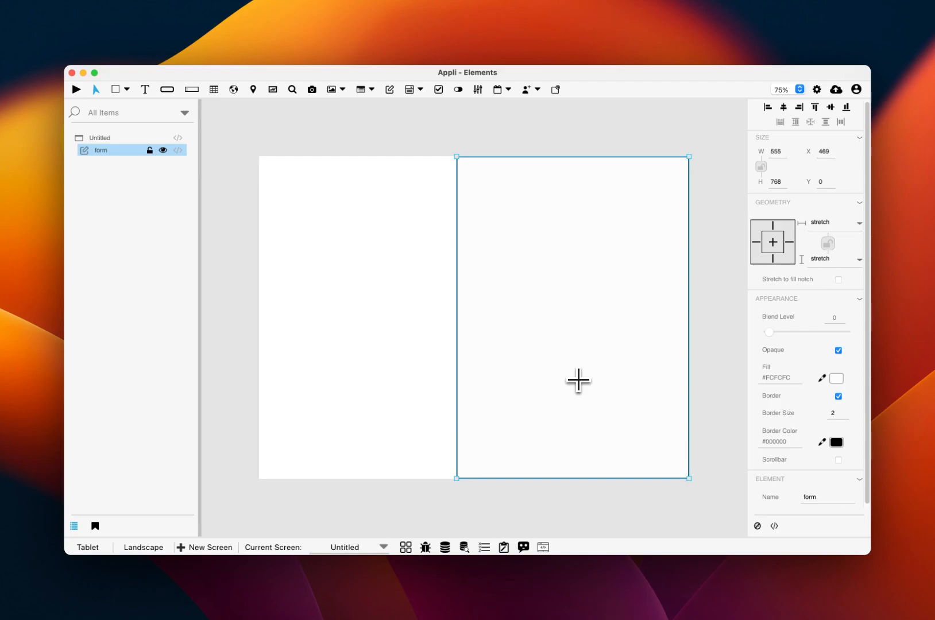
- Examine the database model's tables and the cloud records in the Contacts table, closing both viewers
click(446, 548)
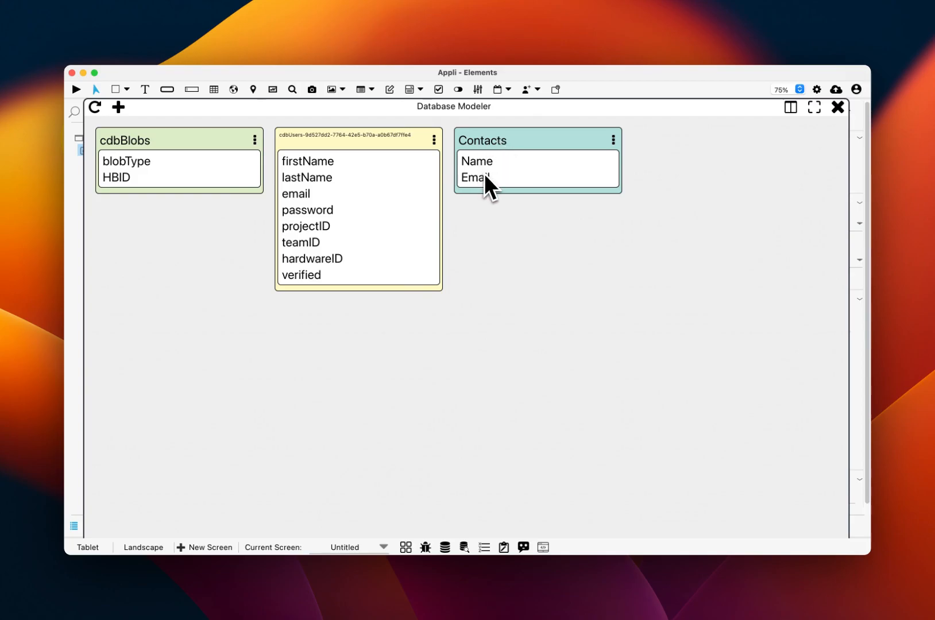
click(464, 549)
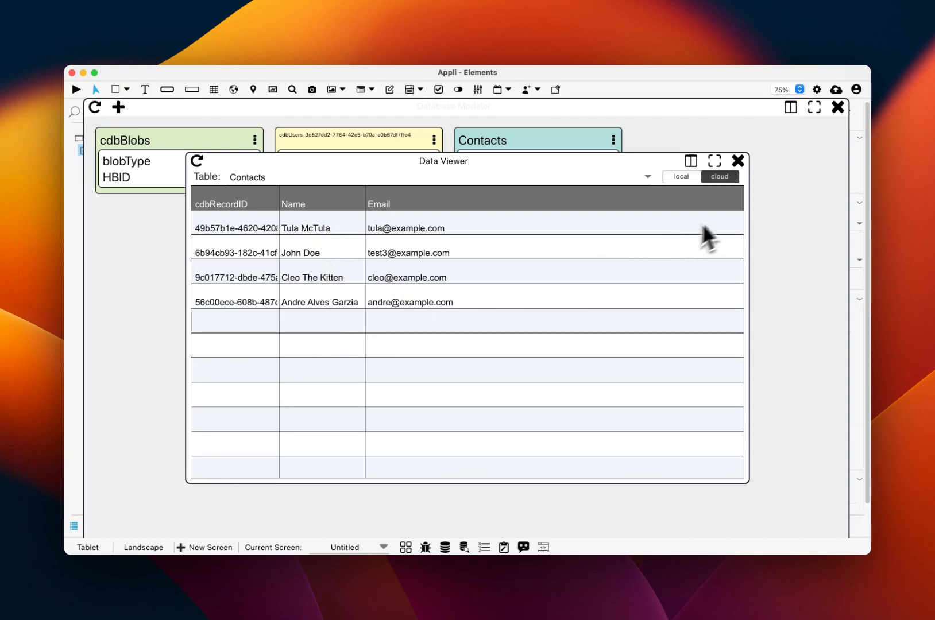
click(738, 162)
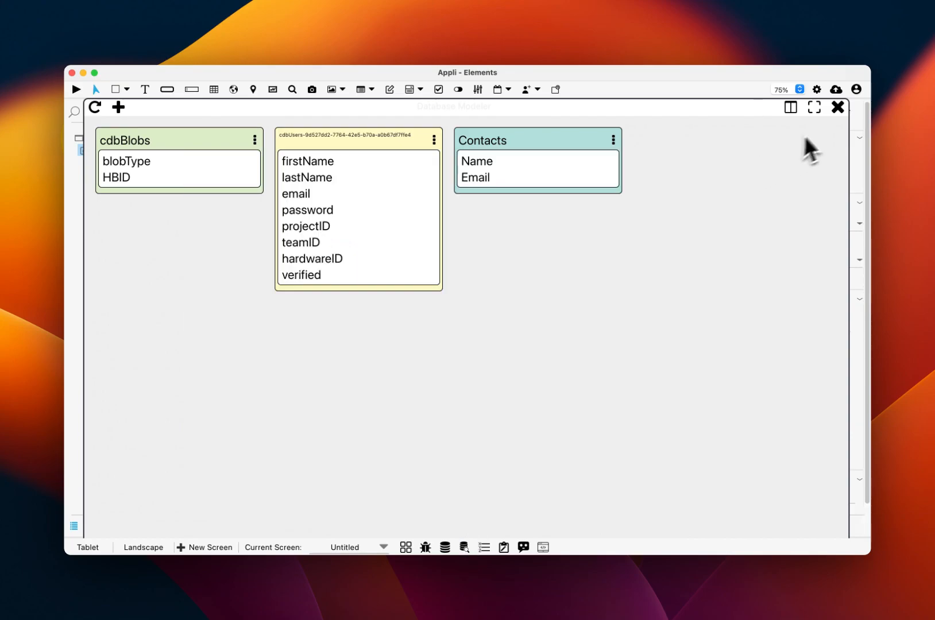
click(836, 109)
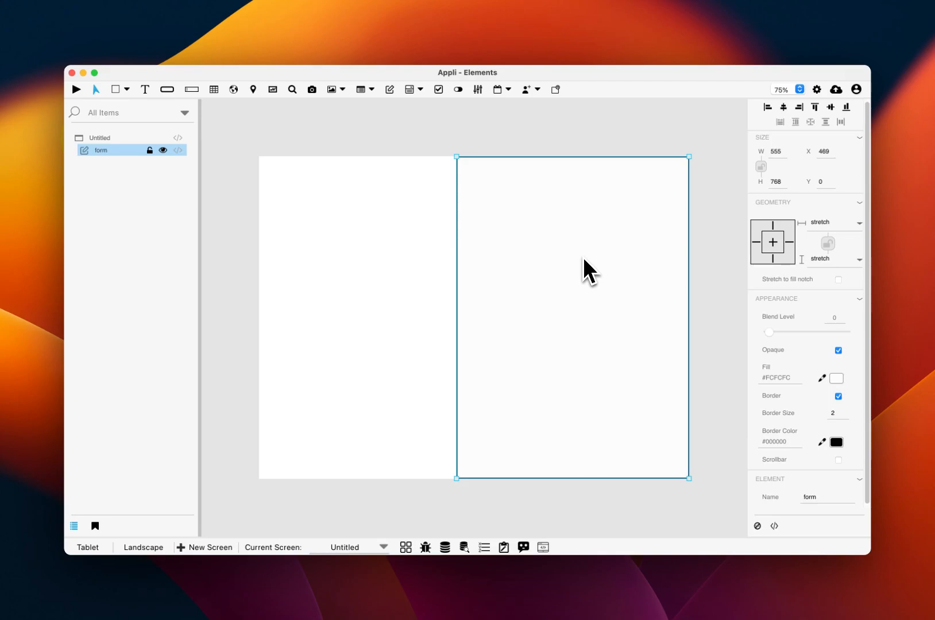
- Draw a wide text field near the upper edge of the form and name it name
click(189, 89)
drag(470, 197, 676, 226)
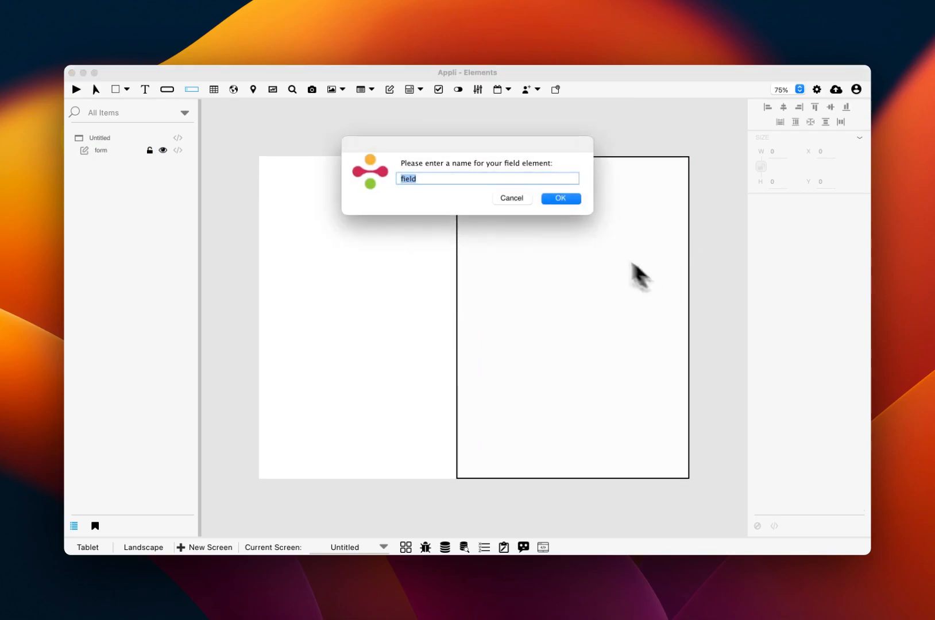
text(name)
key(Return)
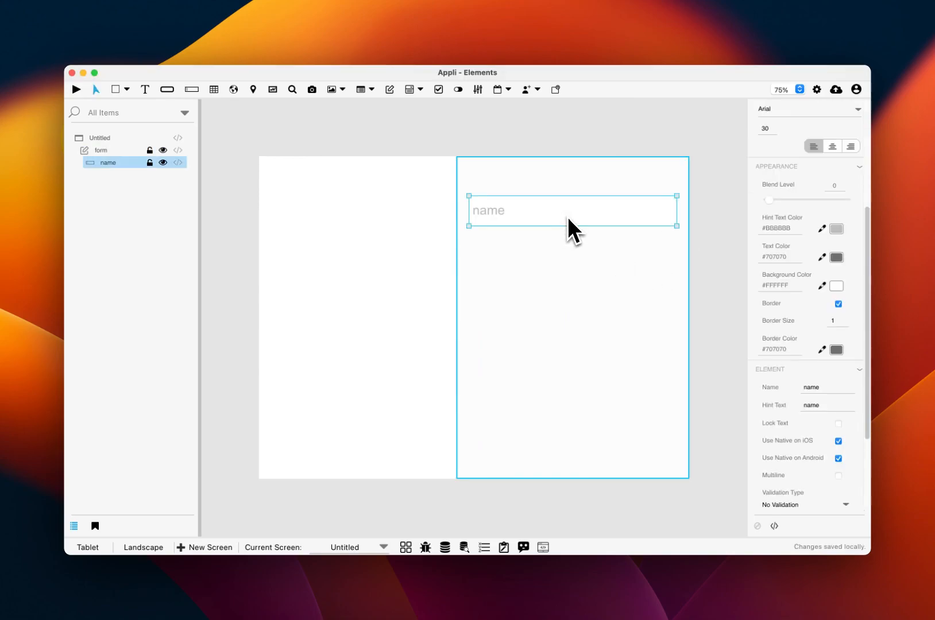
- Duplicate the name field directly below the original and set the copy's name and hint text to email
drag(536, 207, 538, 269)
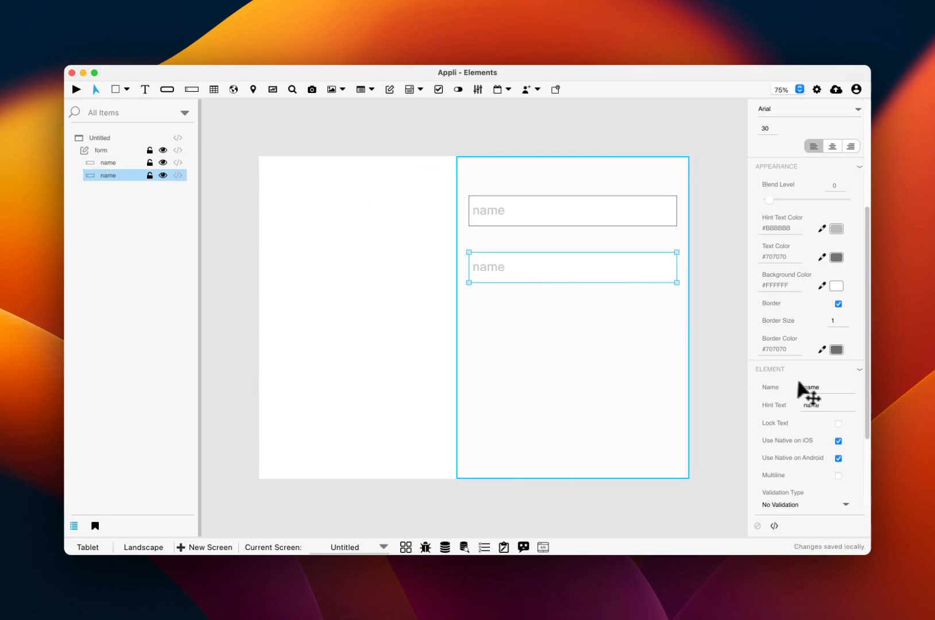
double_click(811, 387)
text(e)
key(Tab)
text(email)
key(Tab)
- Add a button named Save, about 207 by 65, in the lower-right corner of the form
click(167, 90)
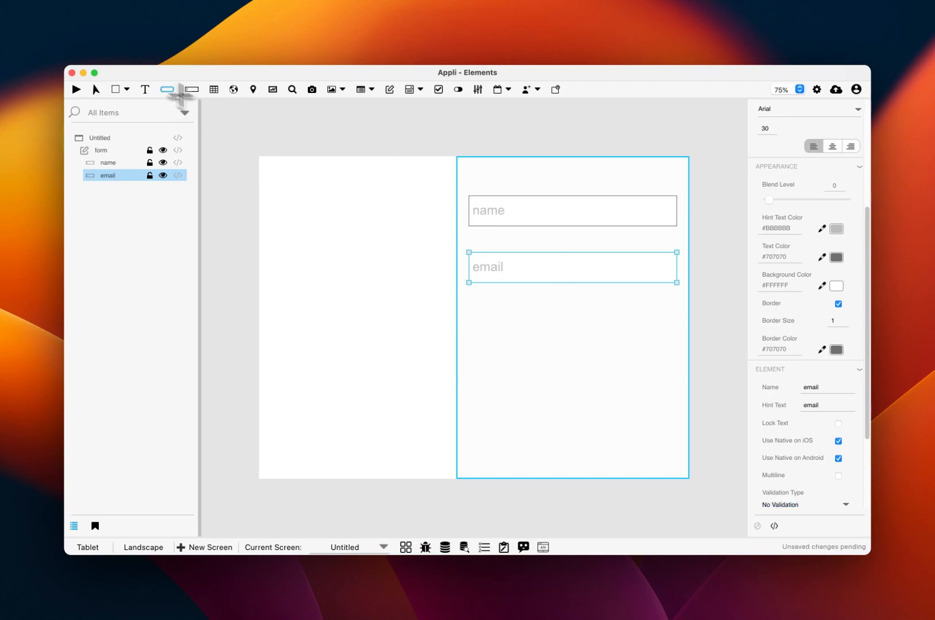
drag(590, 435, 678, 465)
text(Save)
key(Return)
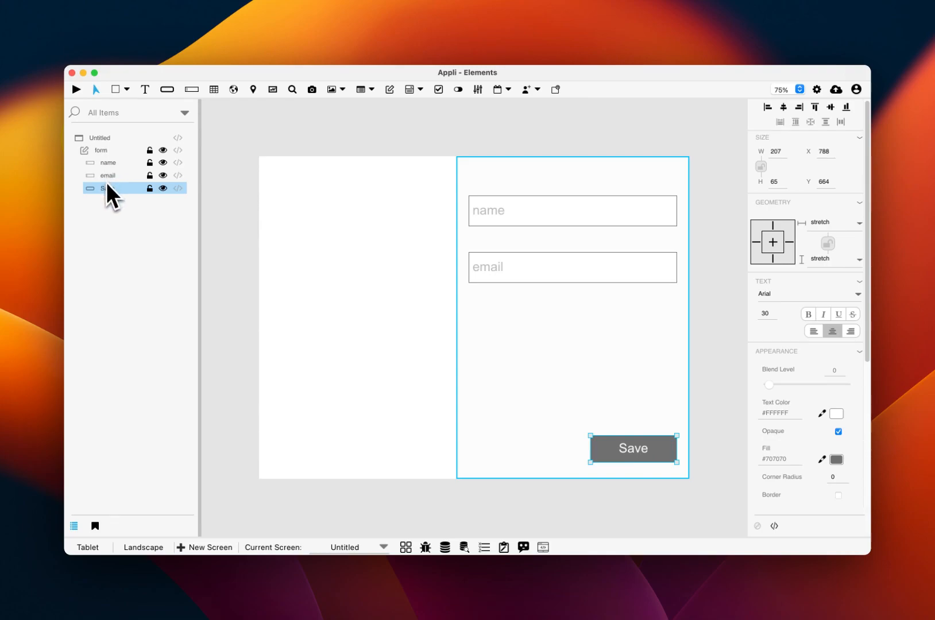
- Connect the form to the cloud table Contacts in its setup and add two data binding rows
click(103, 150)
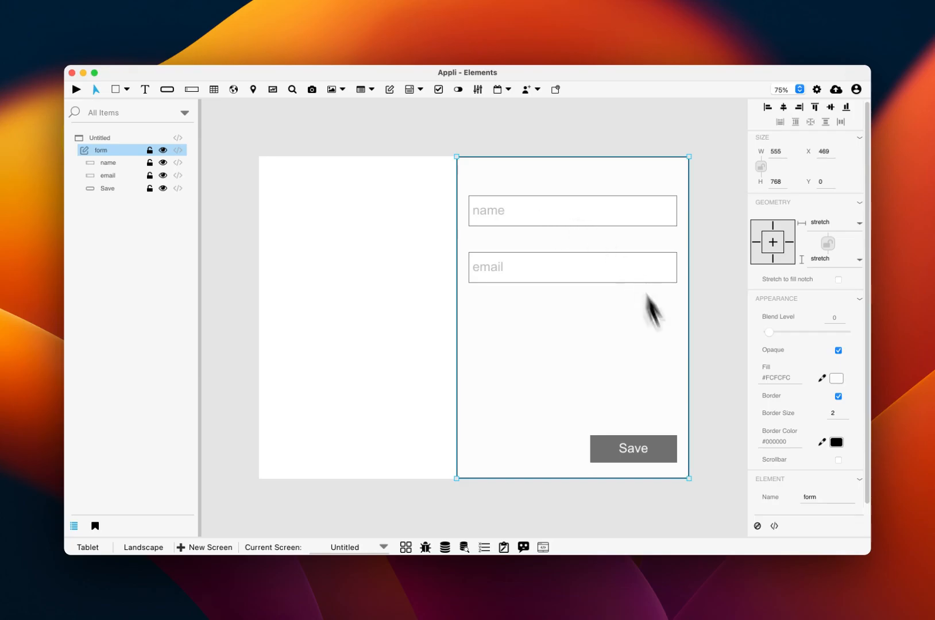
click(756, 525)
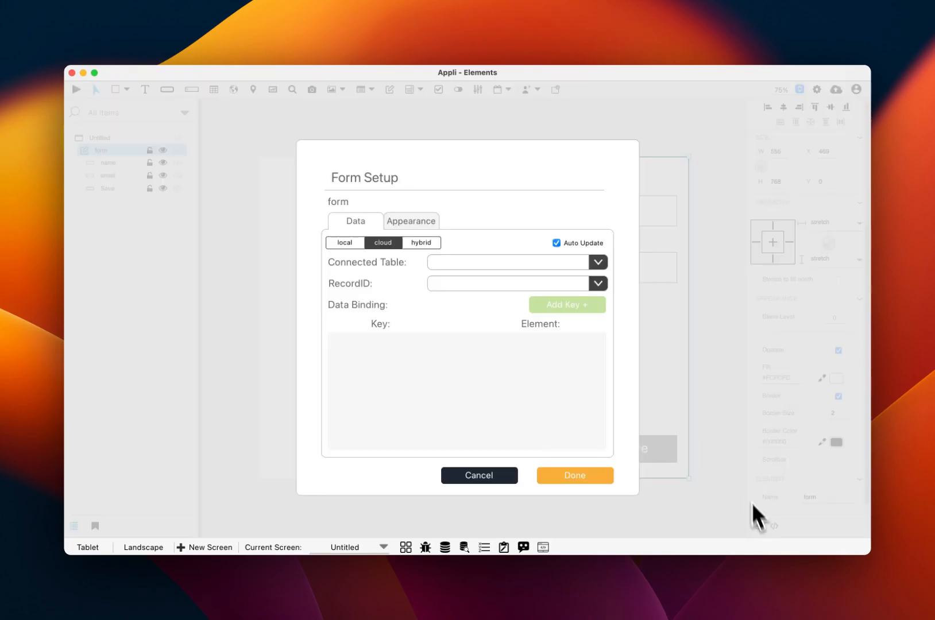
click(600, 262)
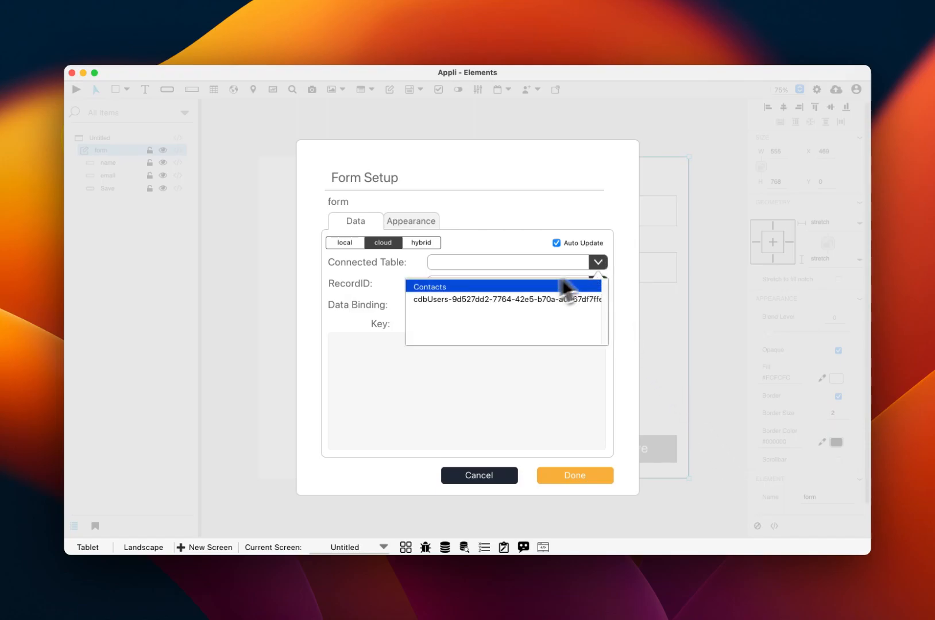
click(465, 286)
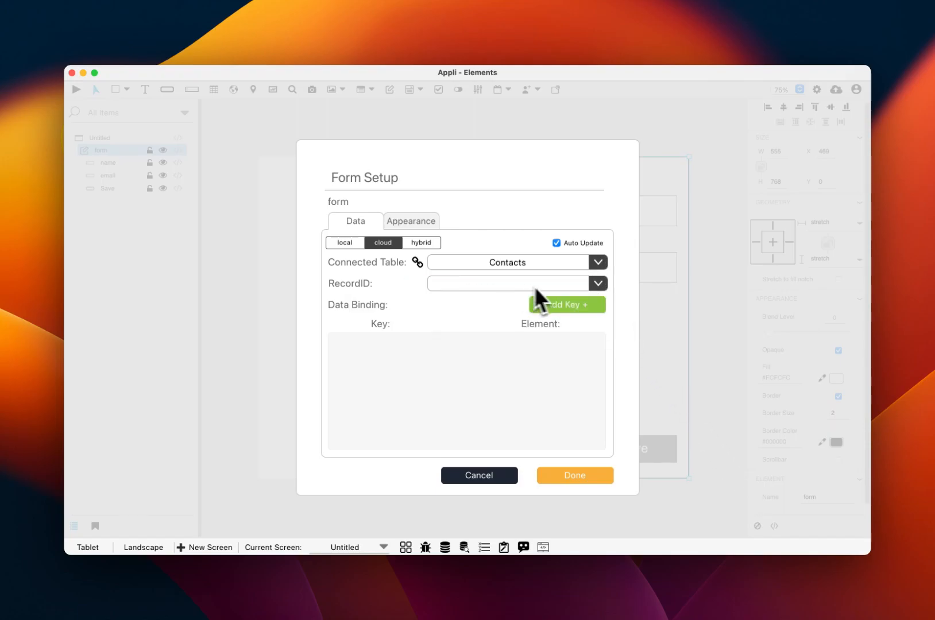
click(575, 302)
click(573, 303)
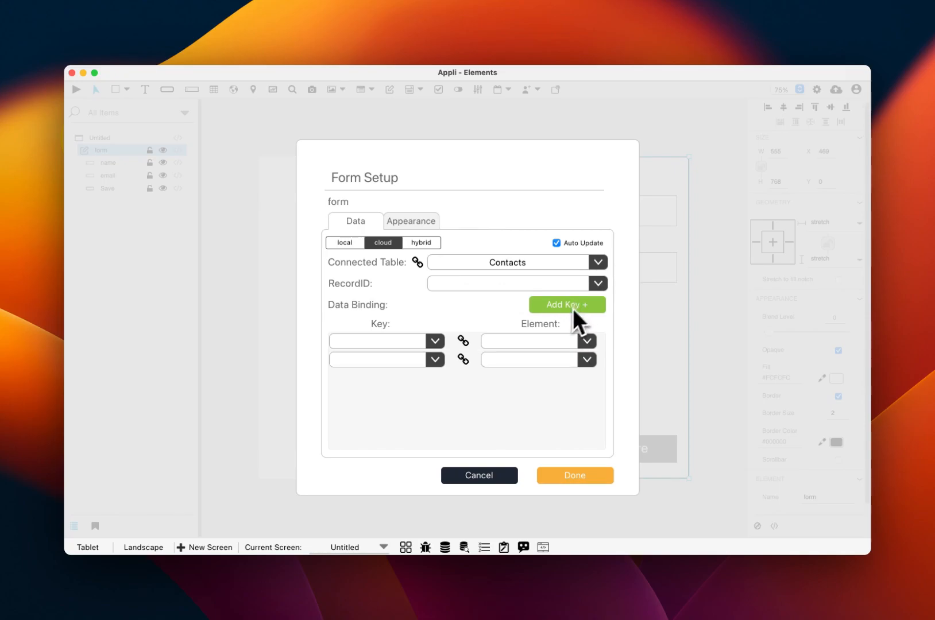
- Bind the Name key to field "name" and the Email key to field "email", and finish the form setup
click(434, 359)
click(371, 379)
click(585, 341)
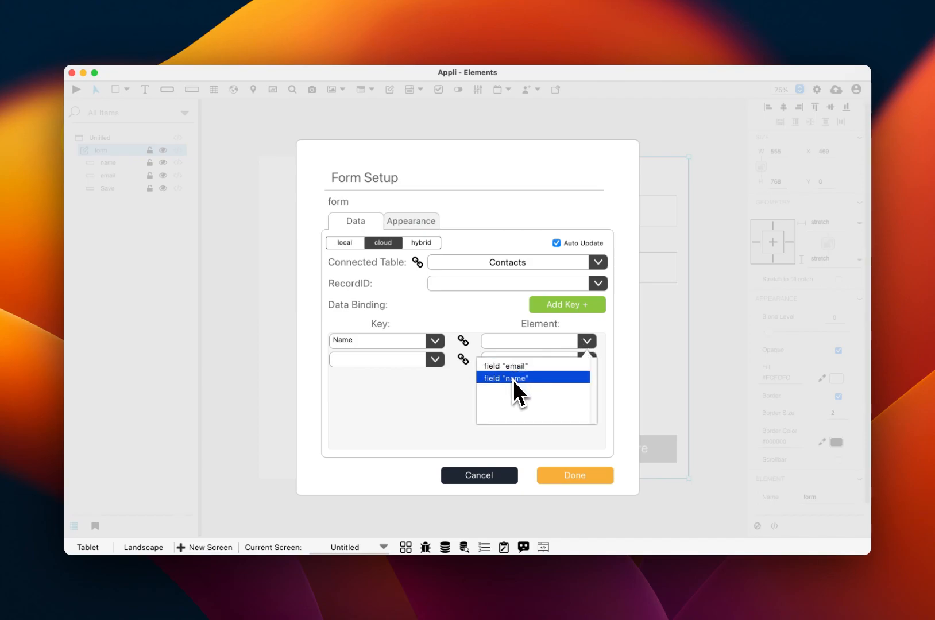
click(513, 379)
click(435, 359)
click(364, 383)
click(592, 359)
click(507, 382)
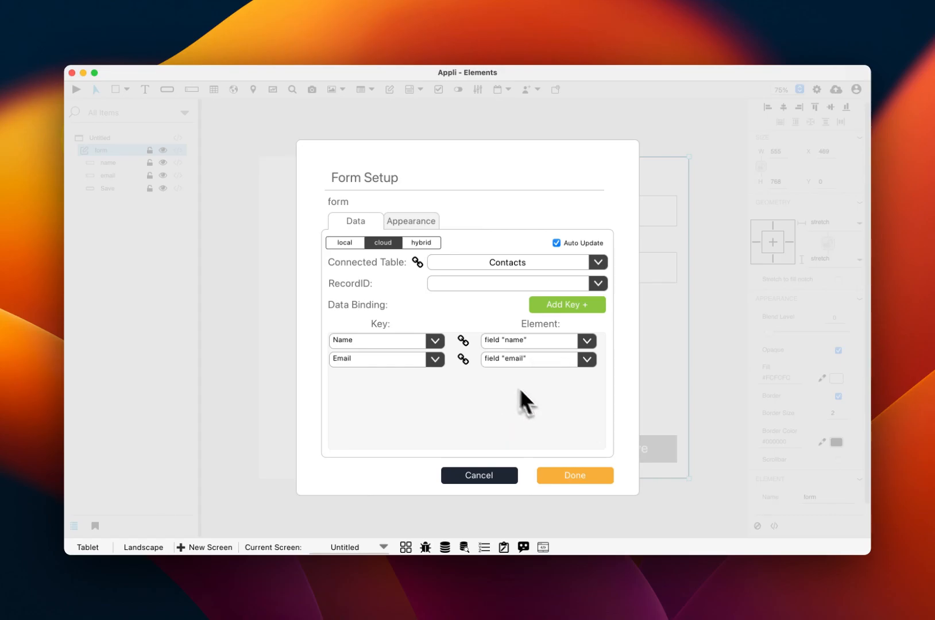
click(576, 474)
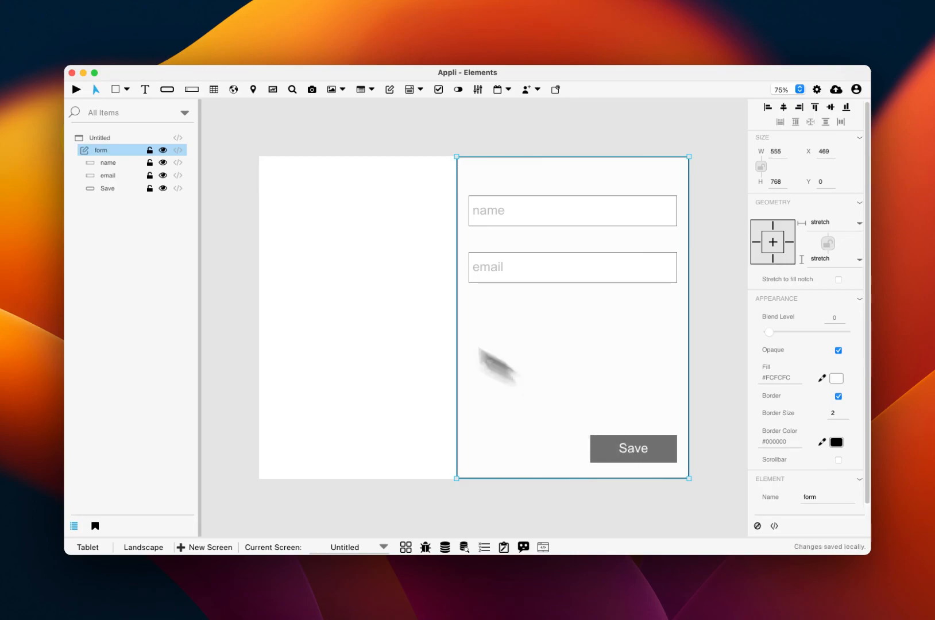
- Give the Save button a mouseClick event containing the actions submit form to database and reset form
click(112, 189)
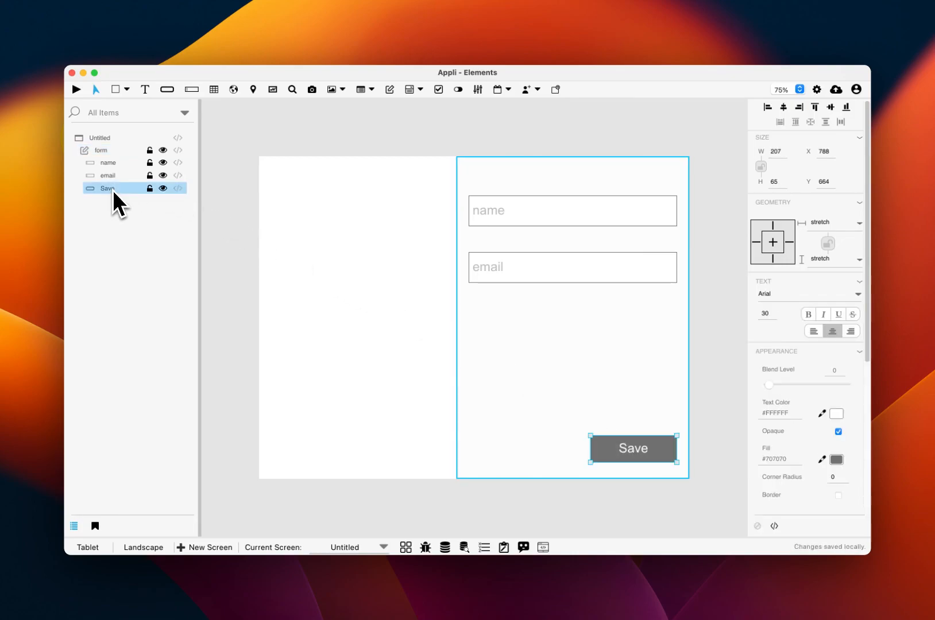
click(178, 189)
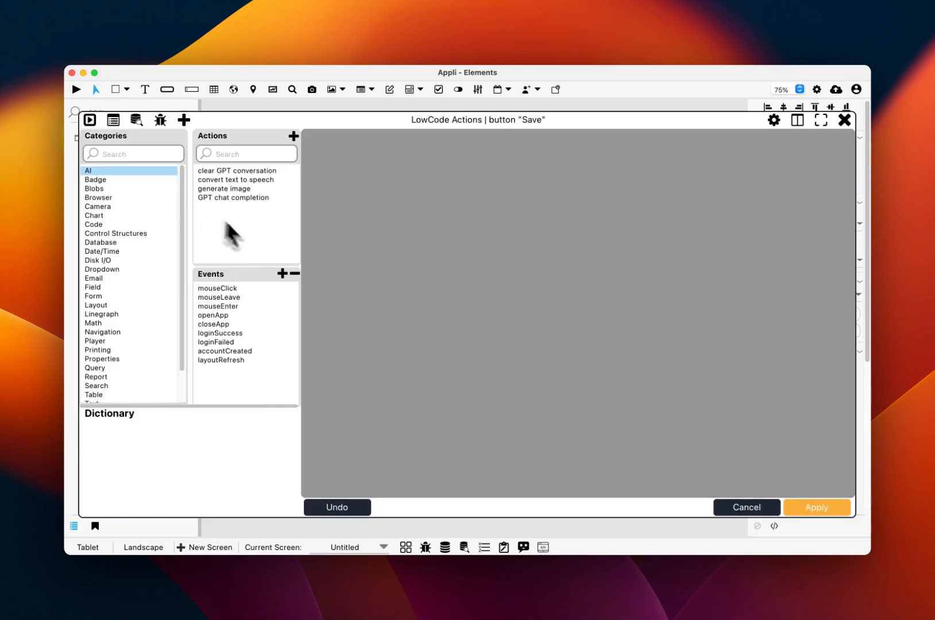
click(213, 289)
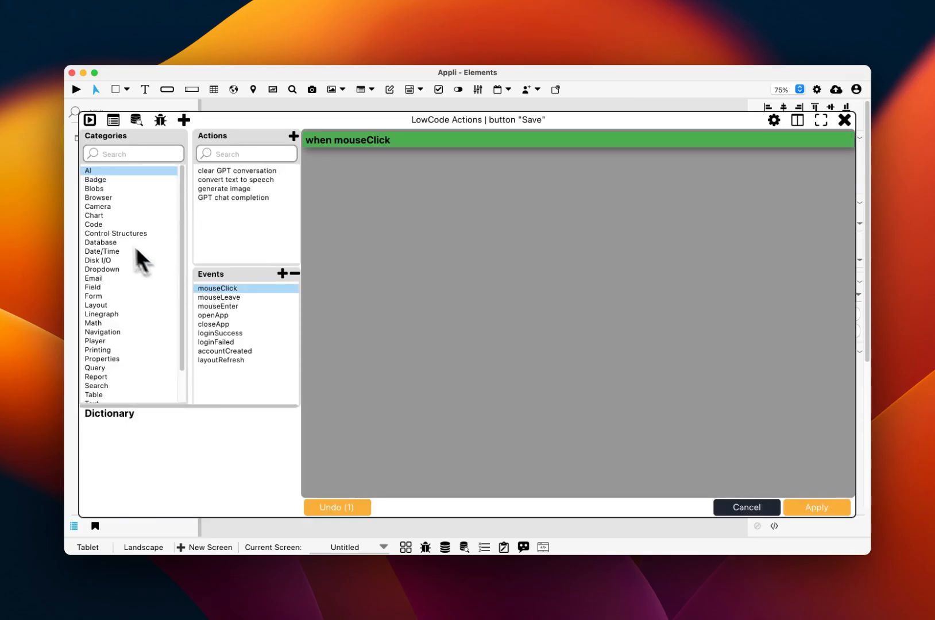
click(93, 297)
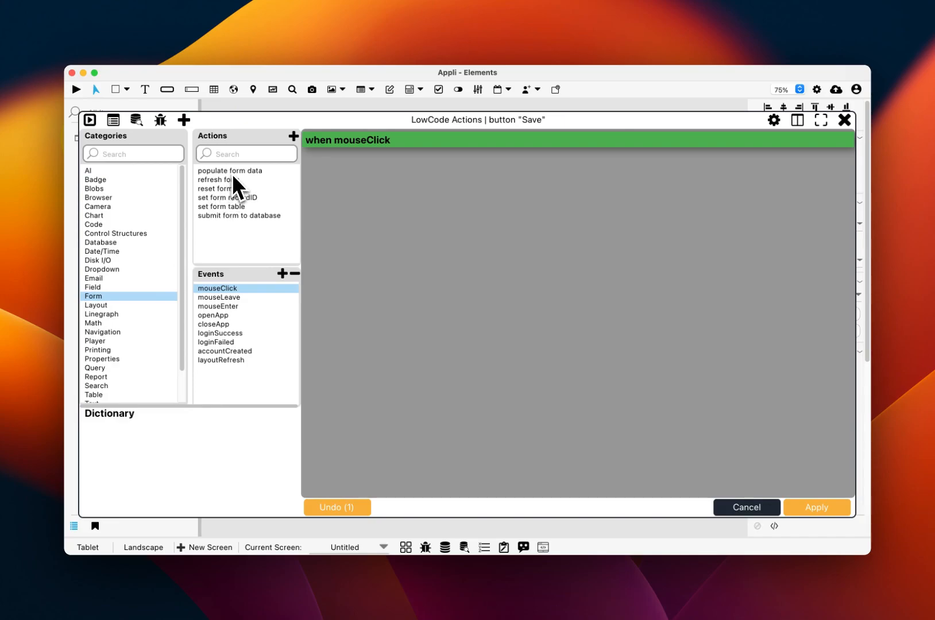
double_click(224, 216)
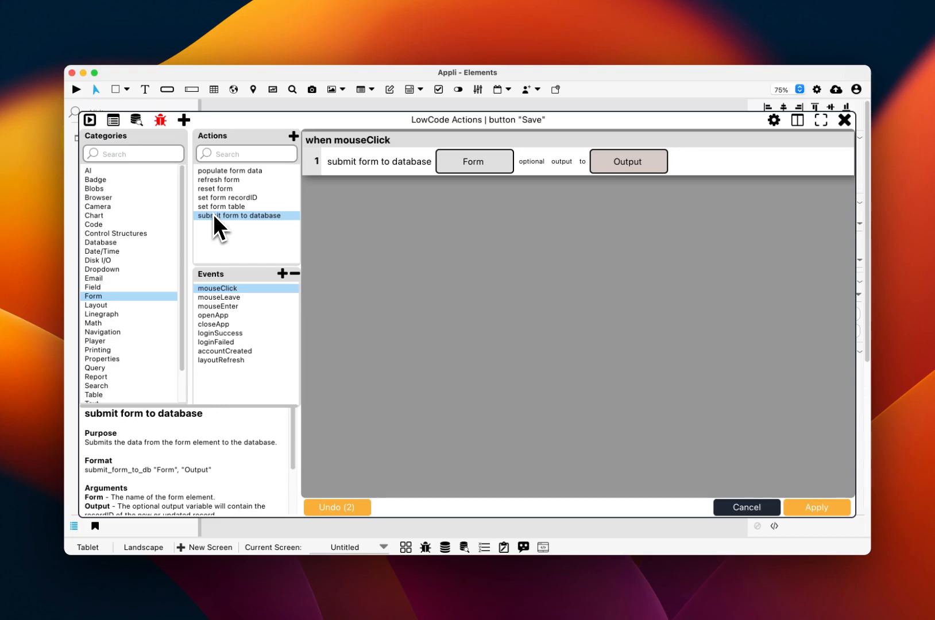
double_click(210, 189)
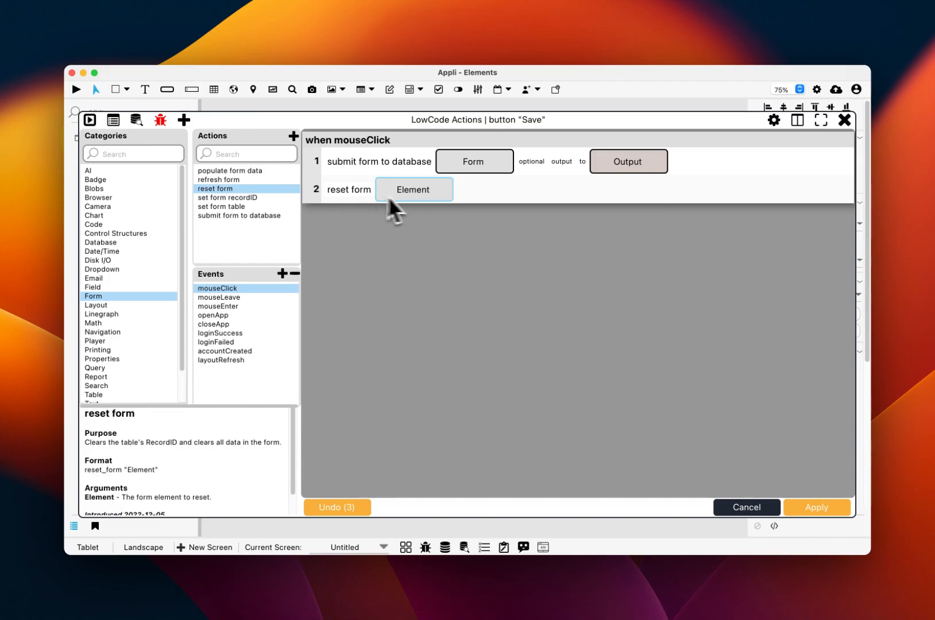
- Set form "form" as the target of both the submit and reset actions, output the submission to temp, and apply the actions
click(469, 166)
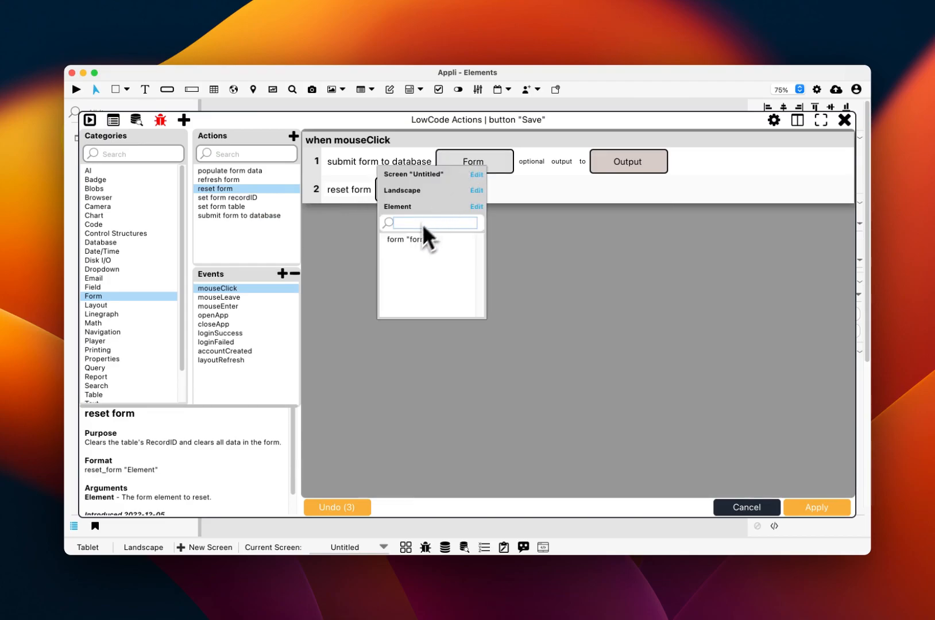
click(410, 239)
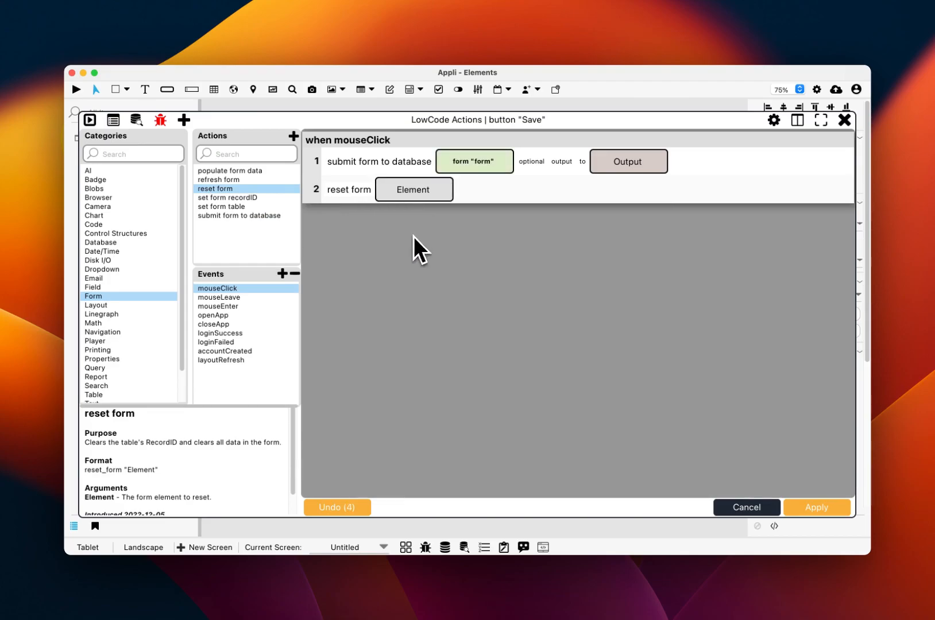
click(608, 172)
click(485, 190)
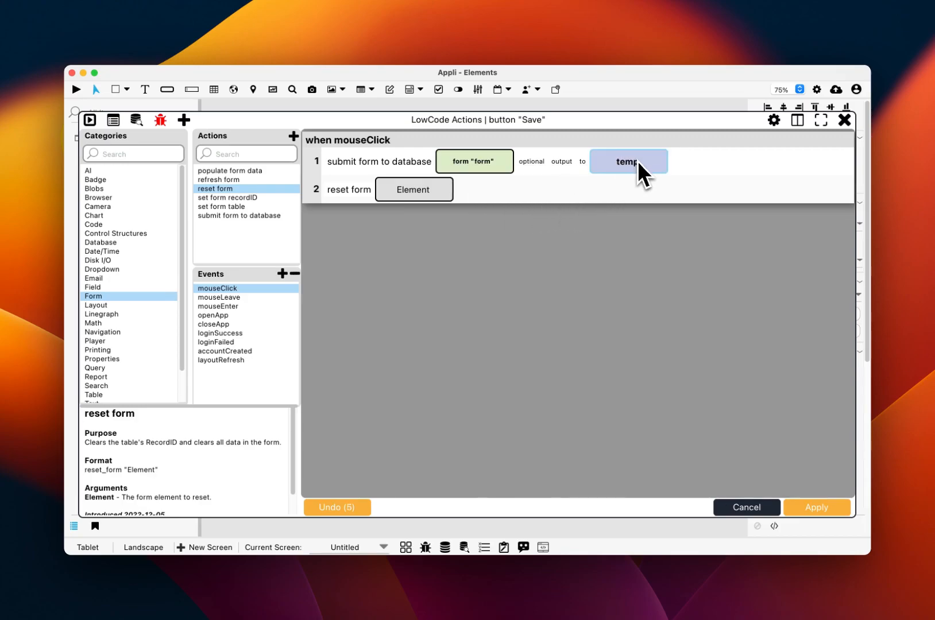
click(414, 190)
click(368, 263)
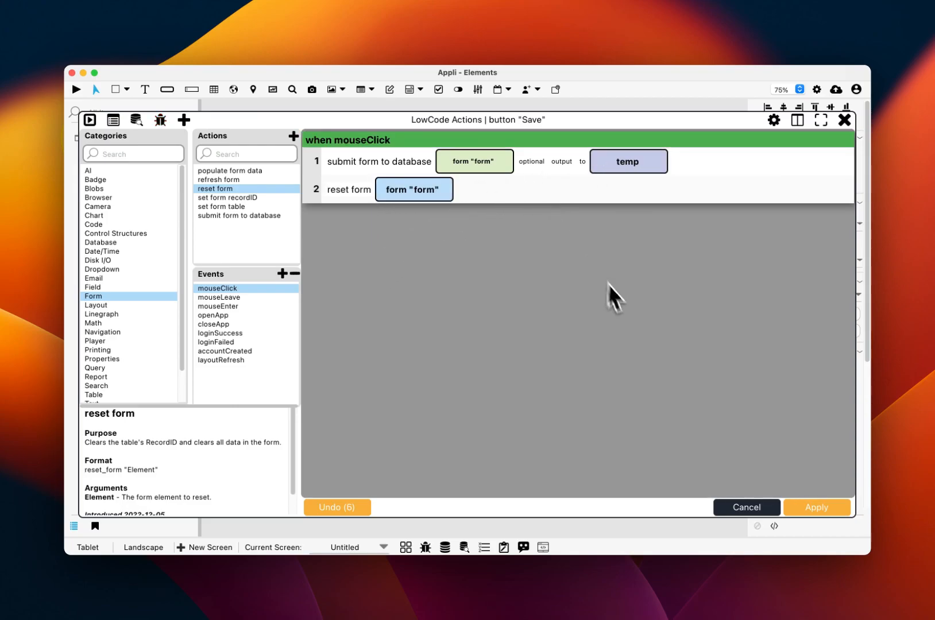
click(819, 511)
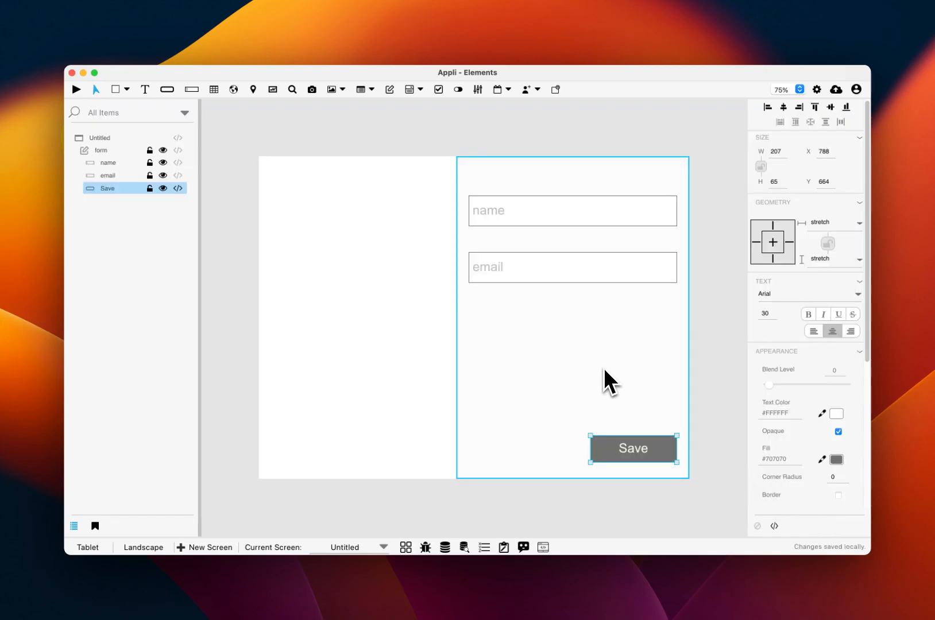
- Run the app, fill in a test contact's name and e-mail in the form, and save the entry
key(super+r)
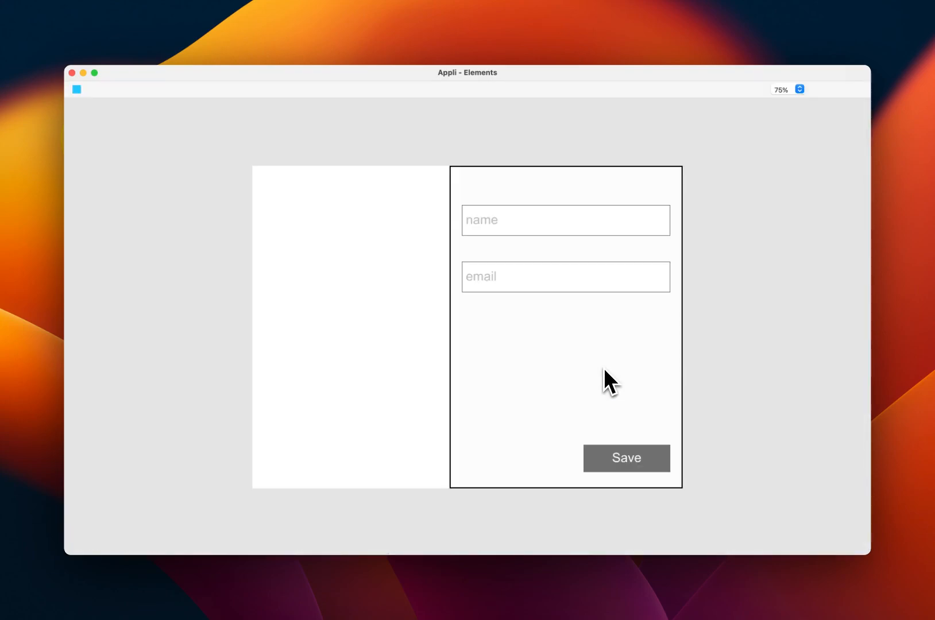
click(513, 226)
text(Jane)
click(520, 275)
text(janwe)
key(BackSpace)
key(BackSpace)
text(e@example.com)
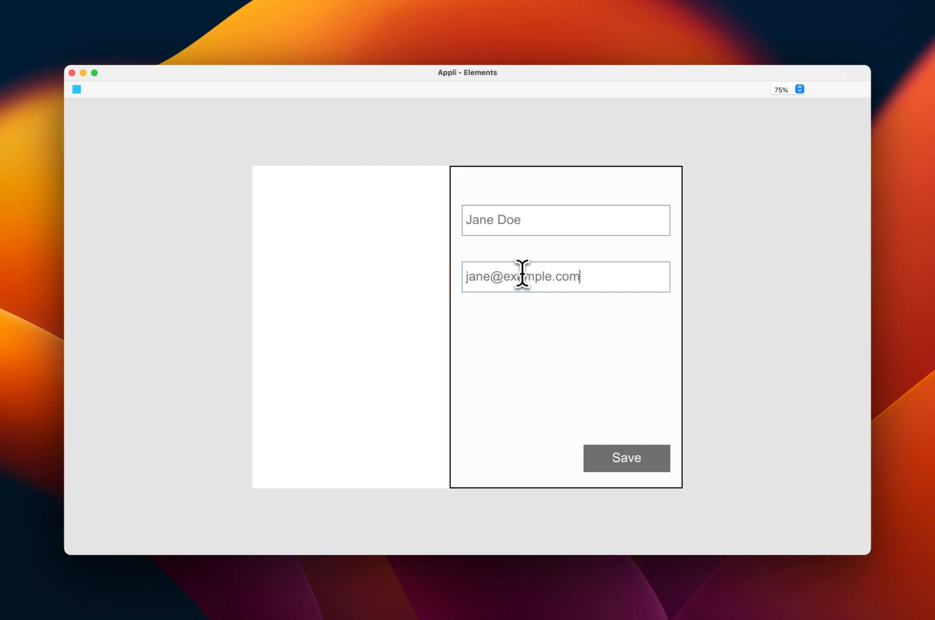
click(626, 453)
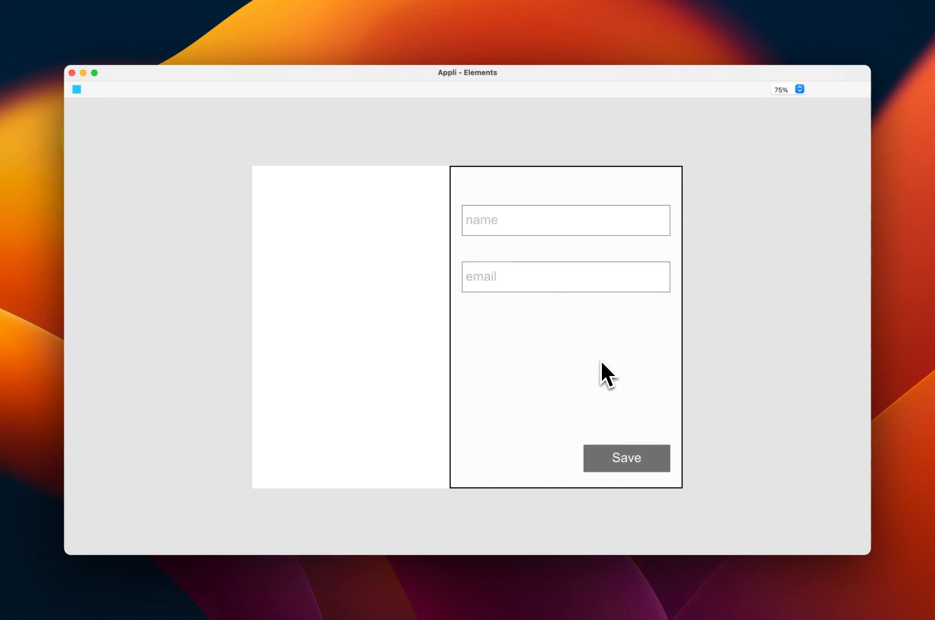
- Stop the app preview and check the Contacts table's records for the newly submitted entry
key(Escape)
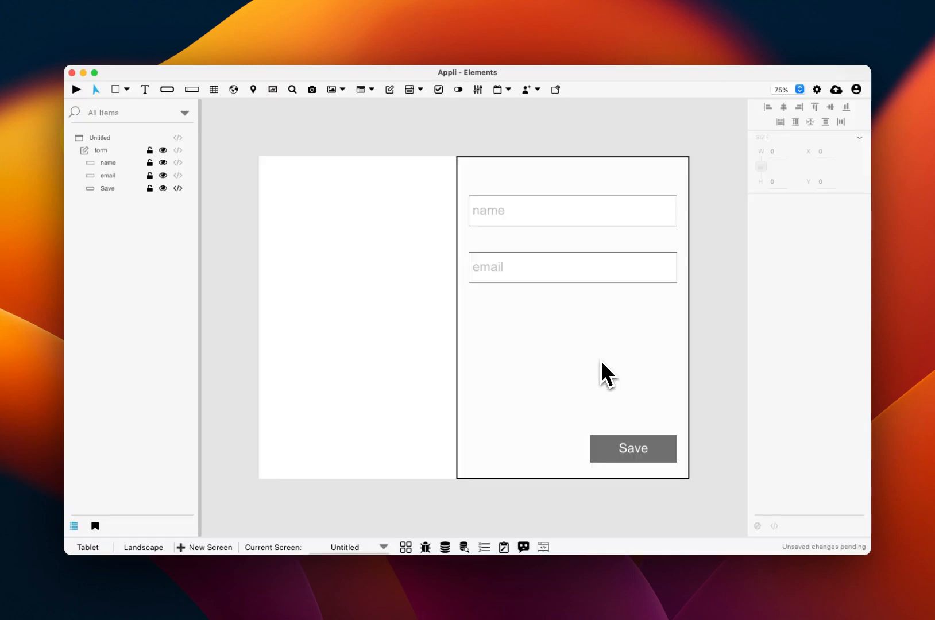
click(464, 547)
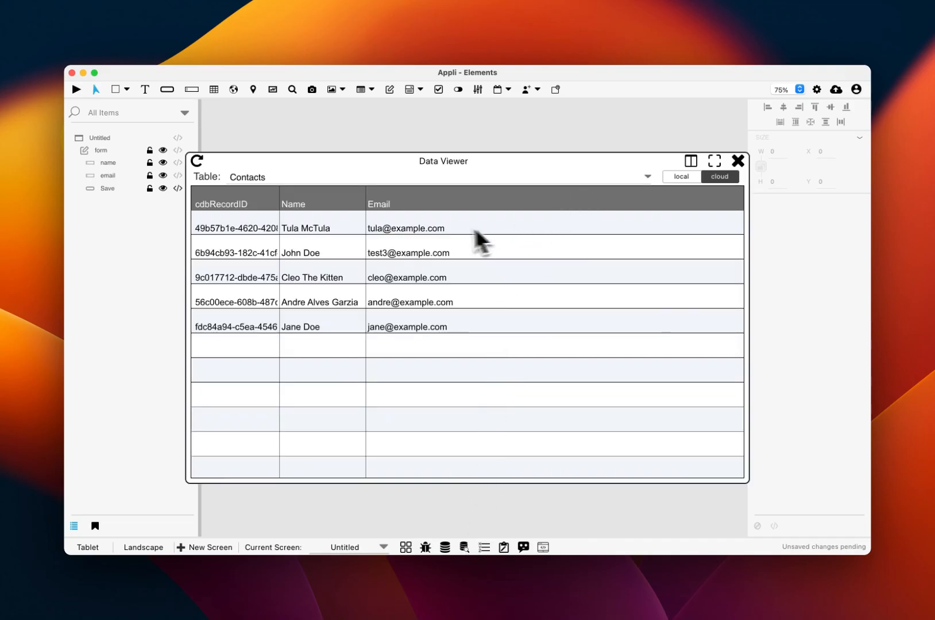
click(317, 331)
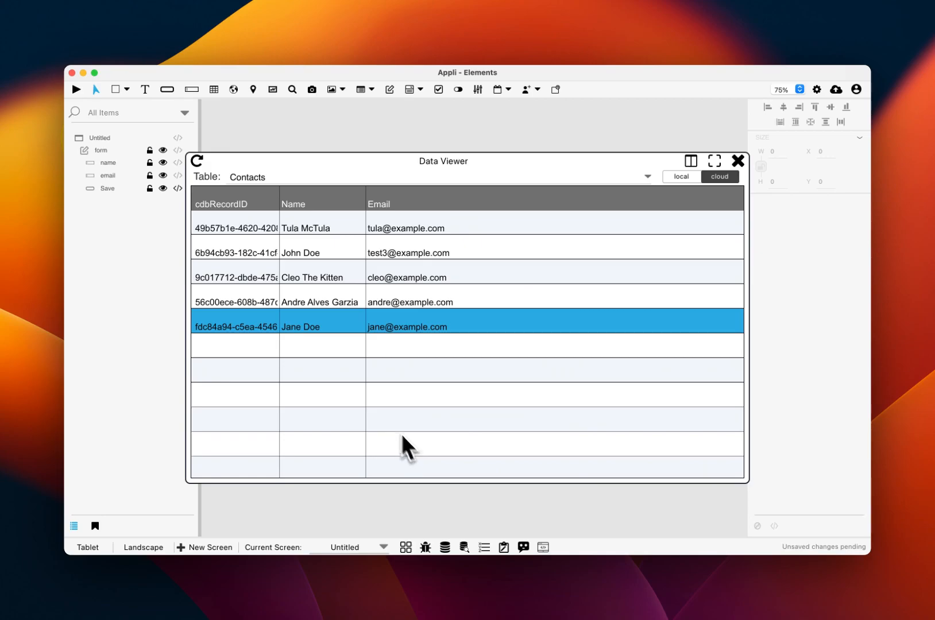
- Copy the cdbRecordID of the newly submitted contact from the Contacts table and close the Data Viewer
right_click(255, 322)
click(263, 326)
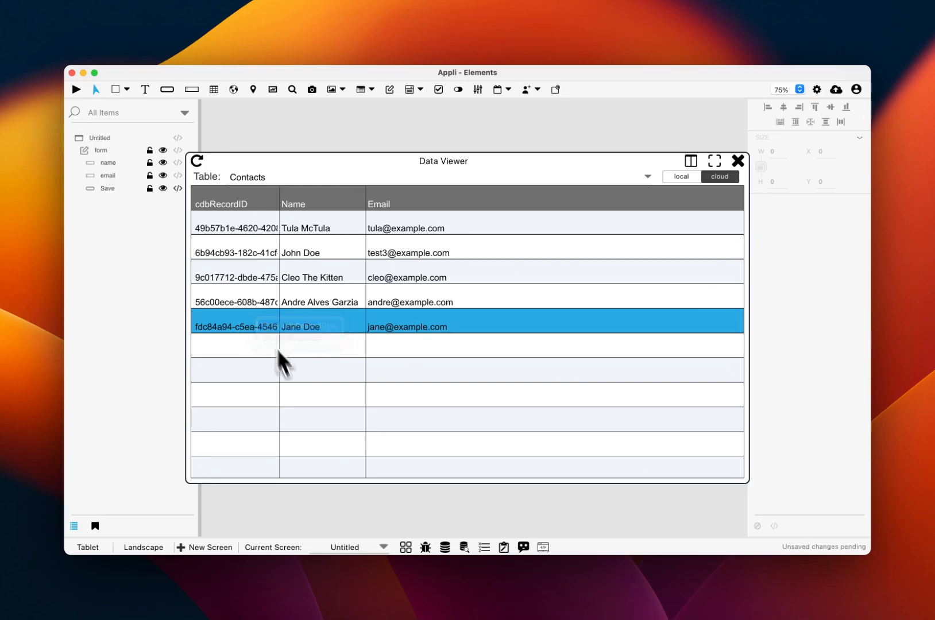
click(739, 162)
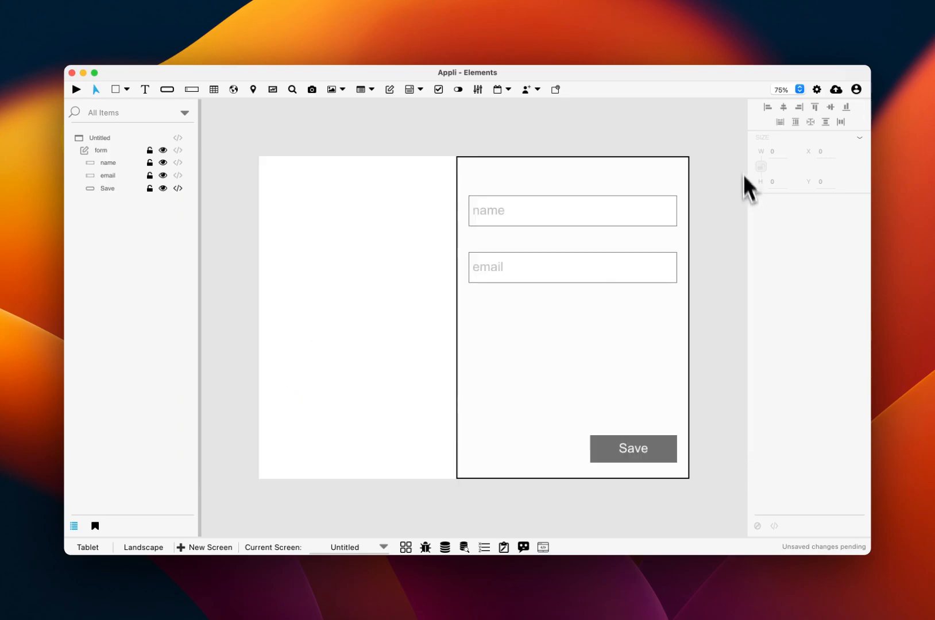
- Draw a button about 321 by 57 beside the form, label it "edit record", and give it a mouseClick event
click(170, 92)
drag(281, 218, 413, 242)
text(edit record)
key(Return)
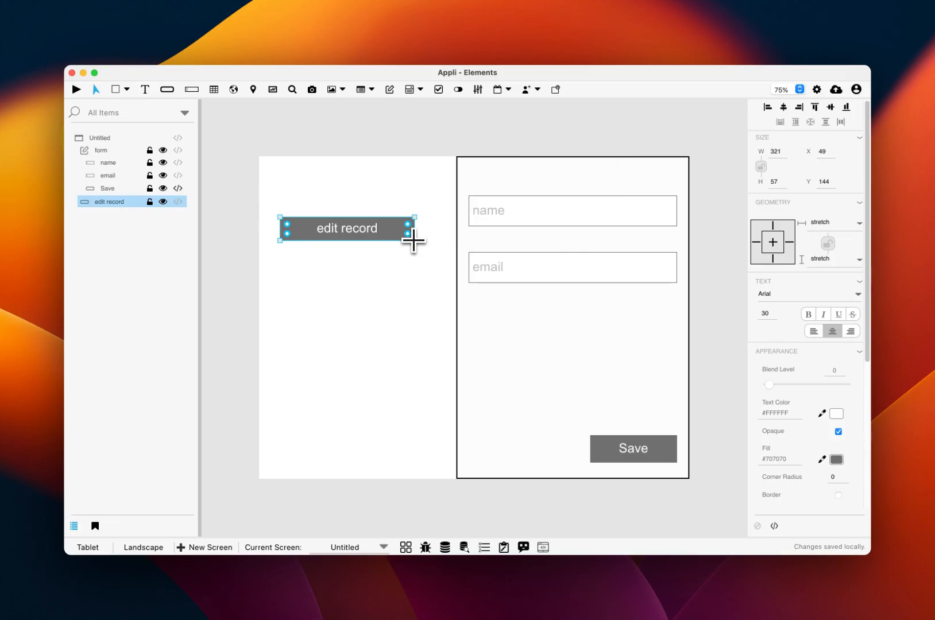
click(774, 526)
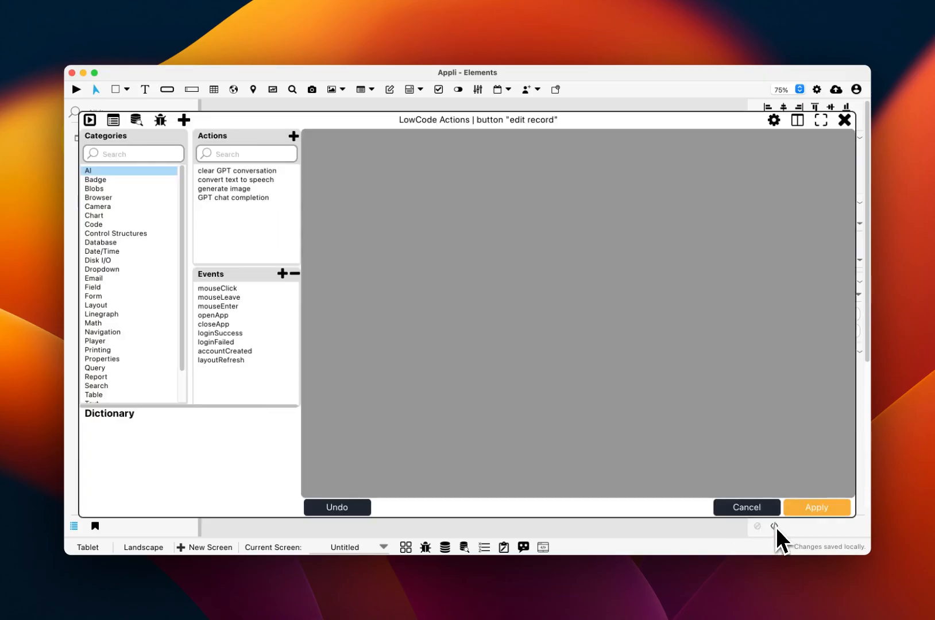
click(211, 288)
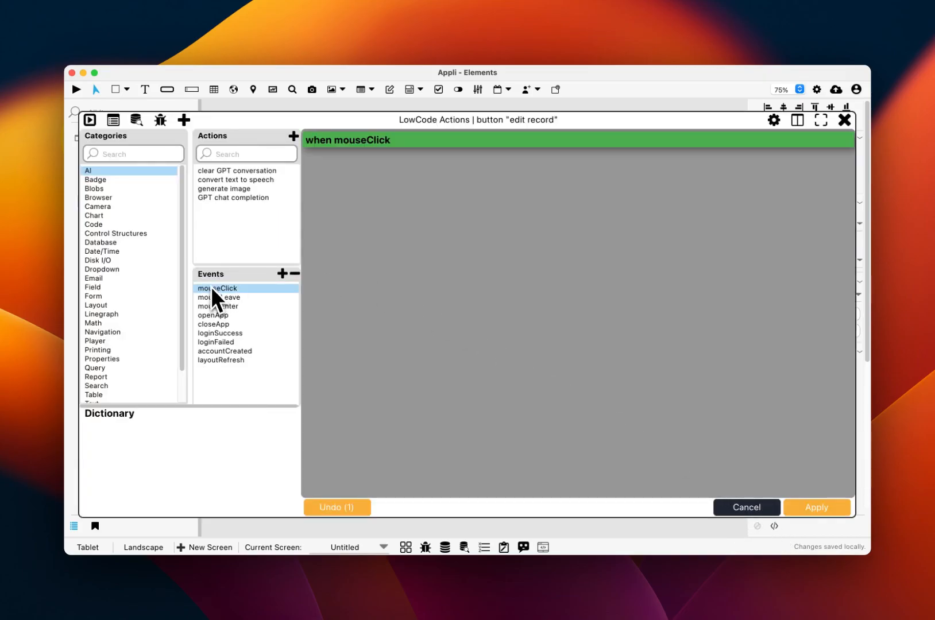
click(93, 296)
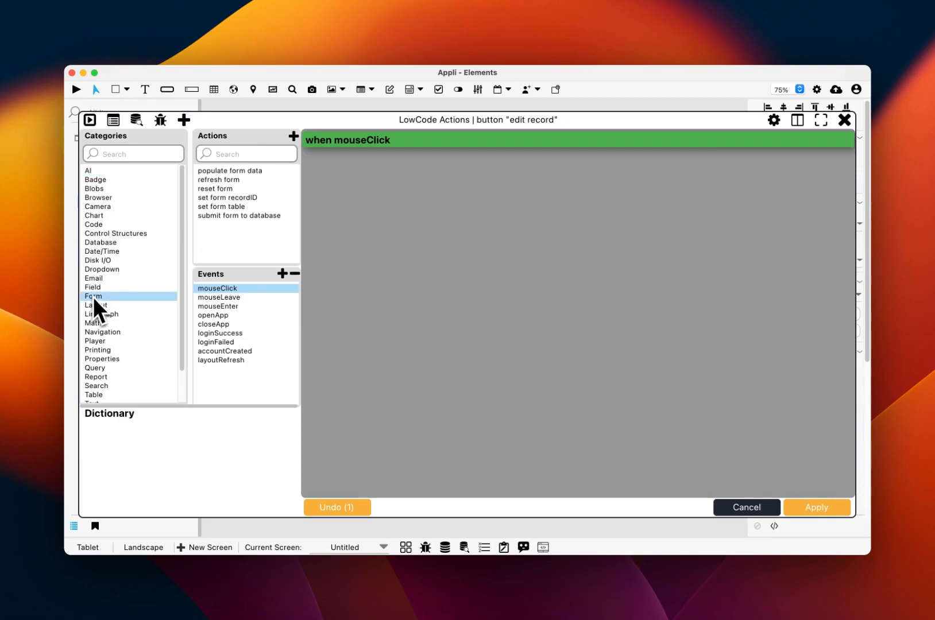
double_click(215, 172)
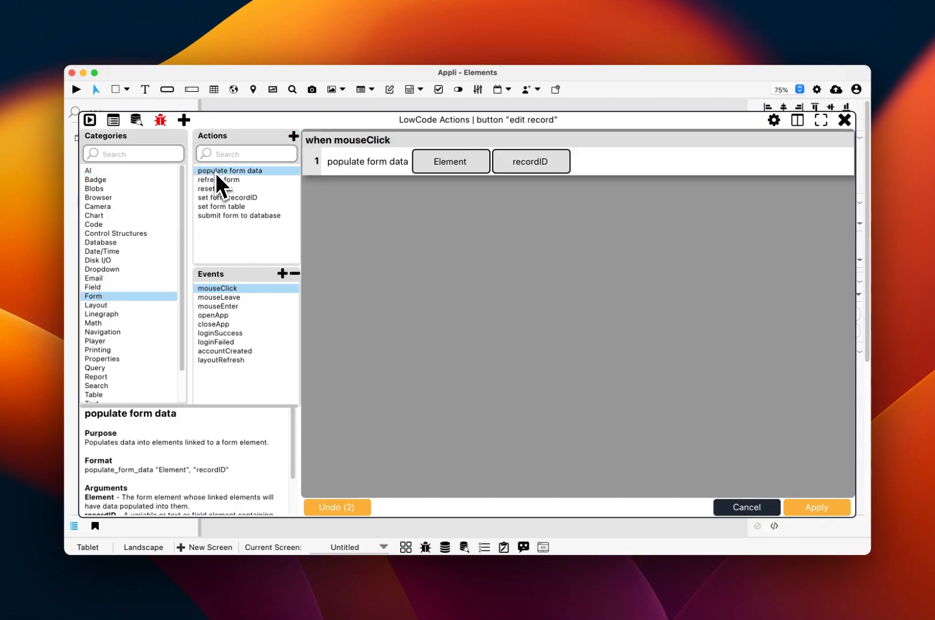
right_click(378, 162)
click(390, 225)
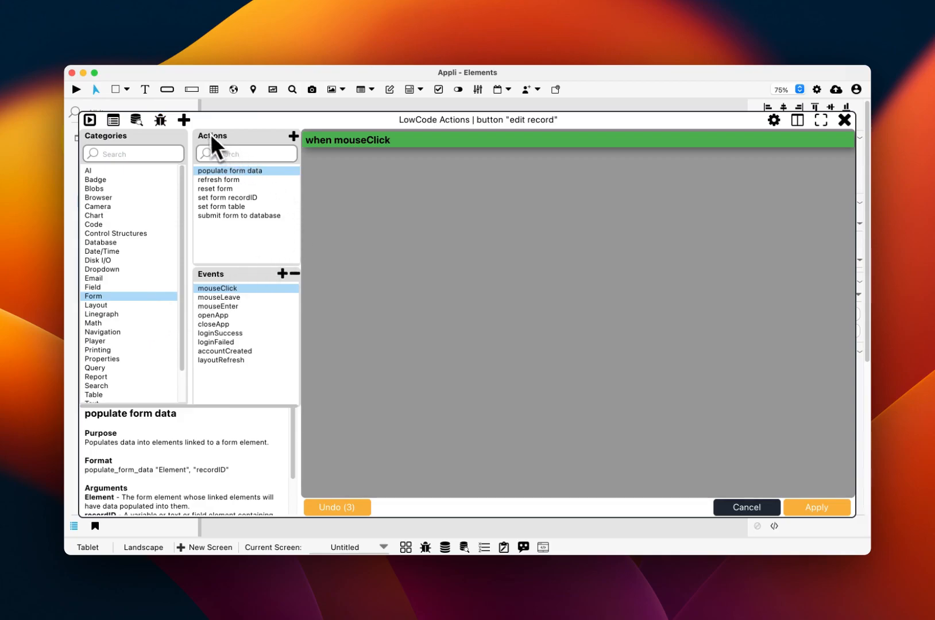
- Add a set variable action to the mouseClick event that sets temp to the copied record ID as input
click(184, 121)
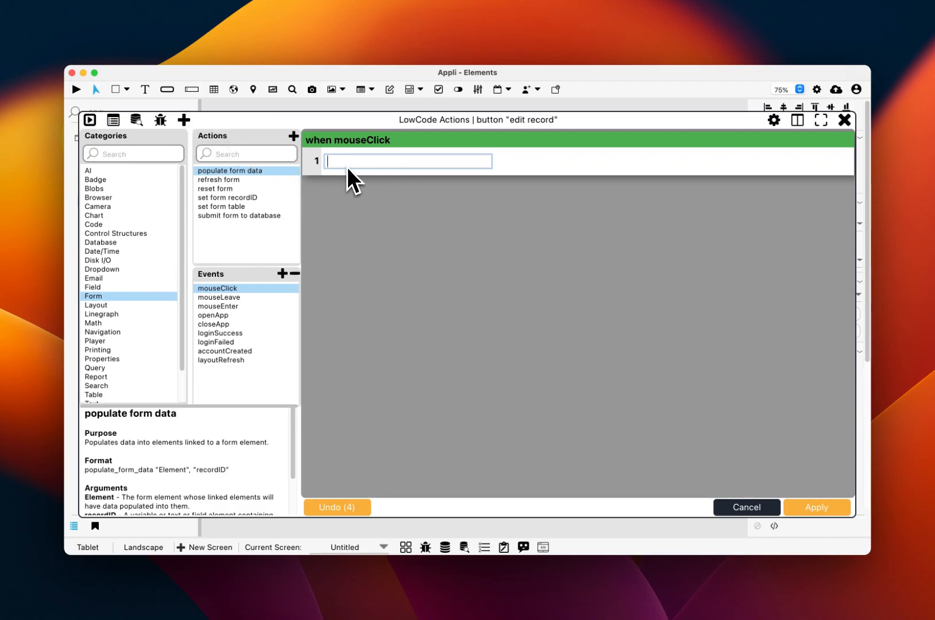
text(set va)
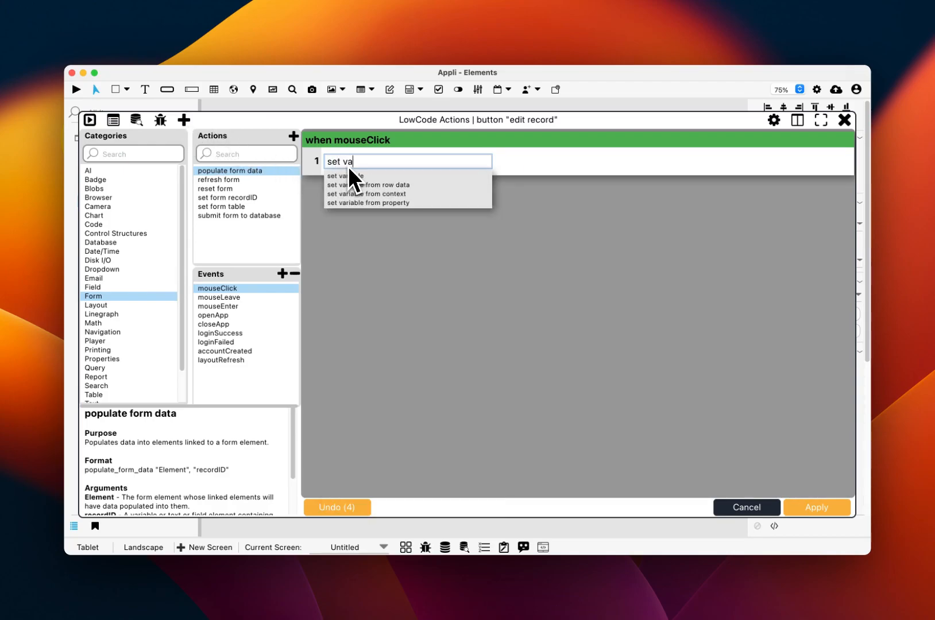
key(Down)
key(Return)
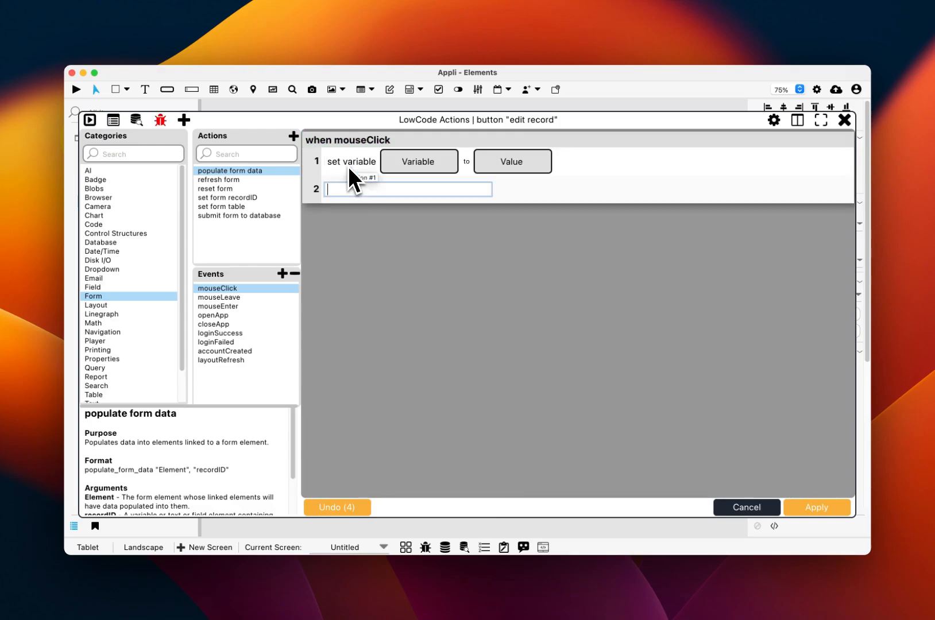
click(405, 164)
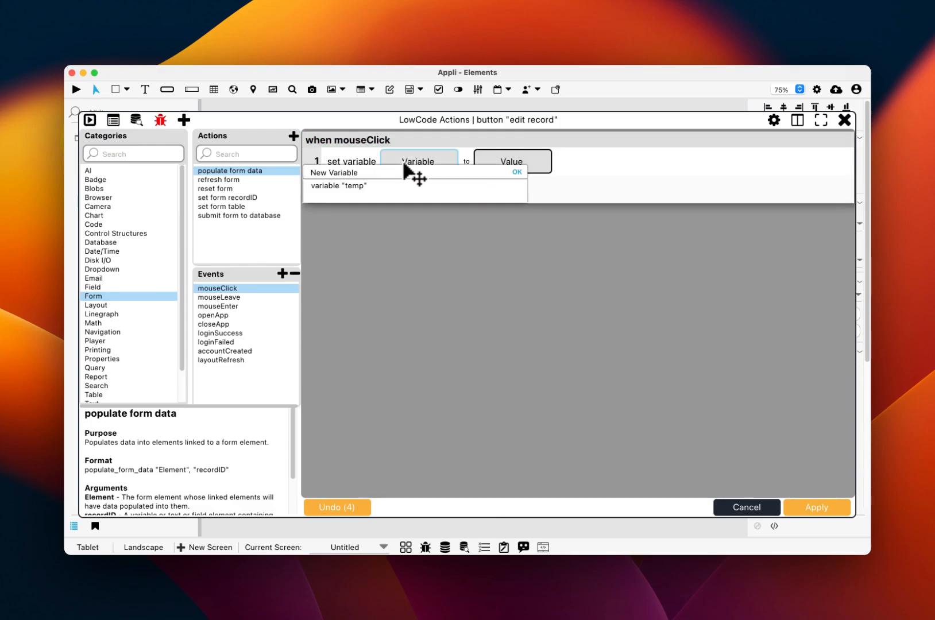
click(375, 188)
click(509, 170)
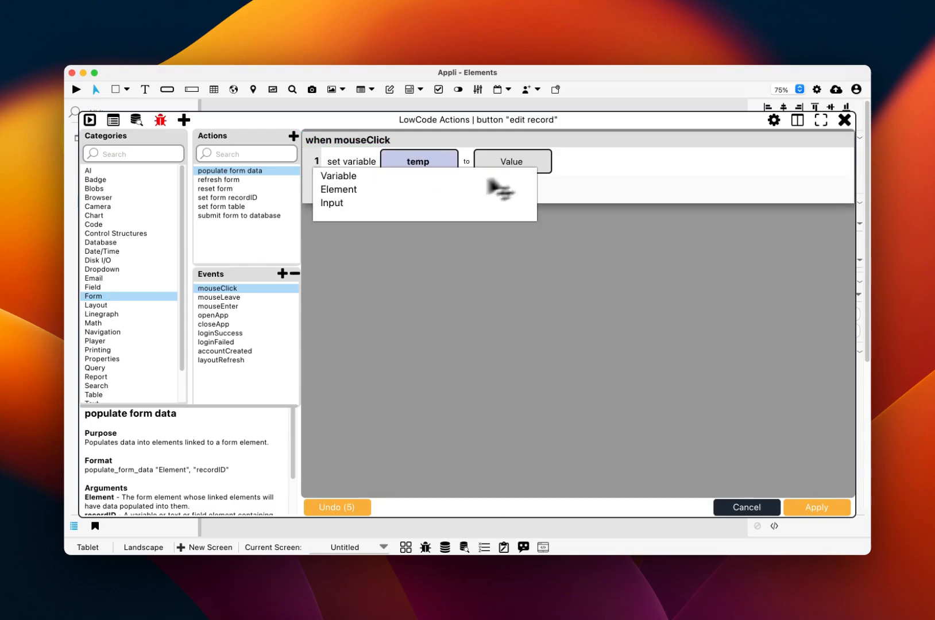
click(339, 203)
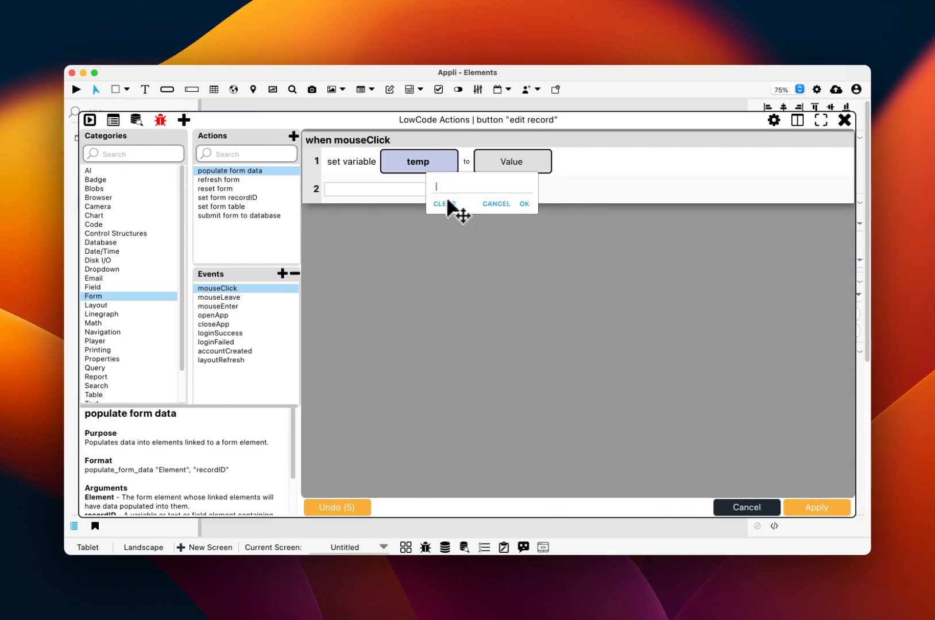
key(super+v)
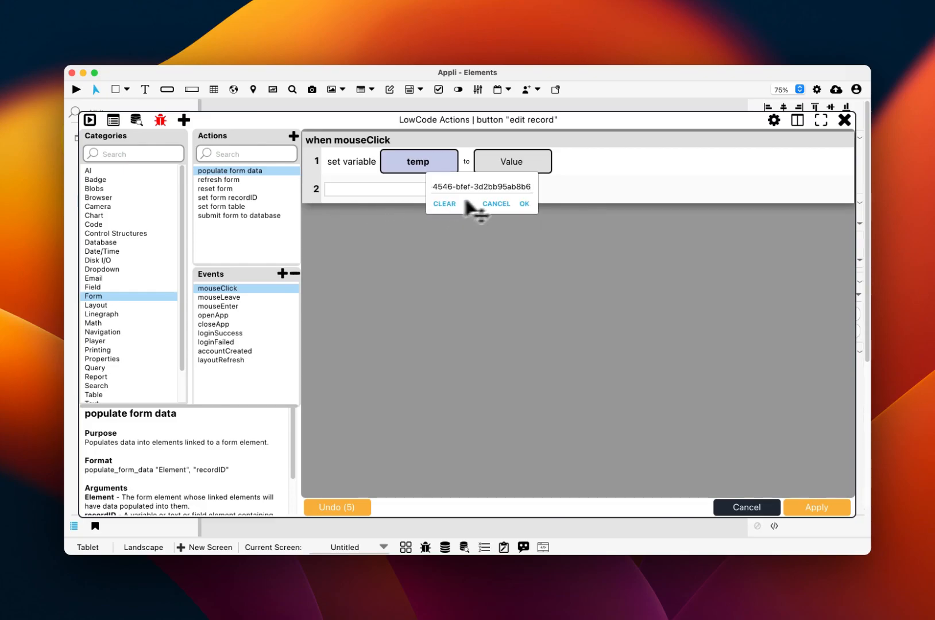
click(524, 204)
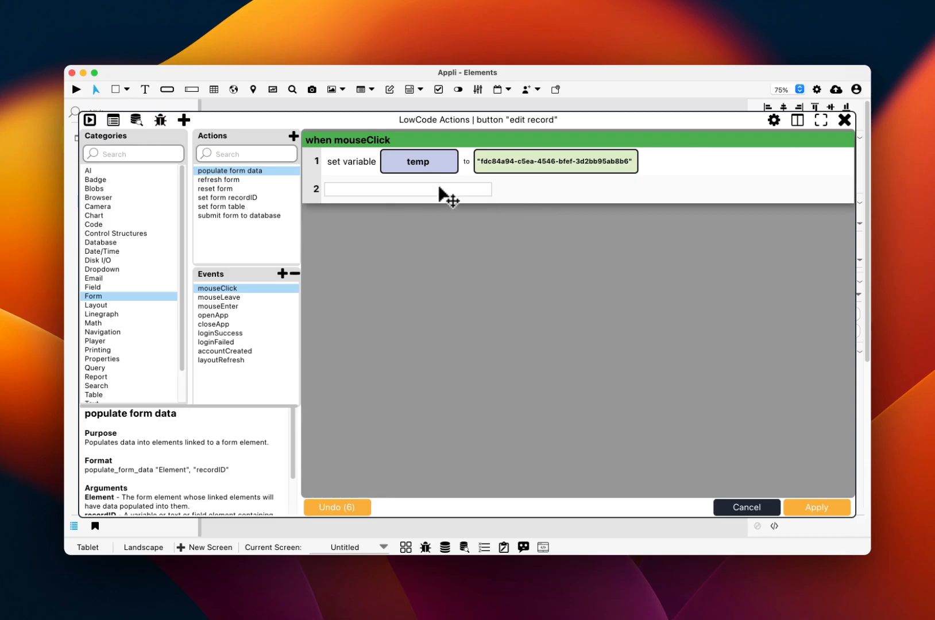
- Add a populate form data action targeting form "form" with variable temp as recordID, and apply the actions
text(pop)
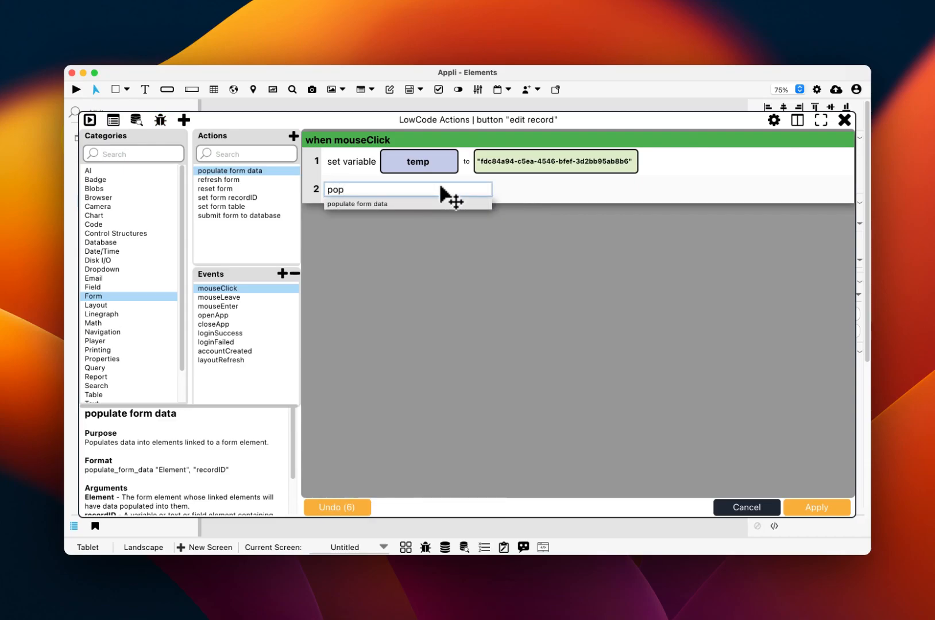
key(Return)
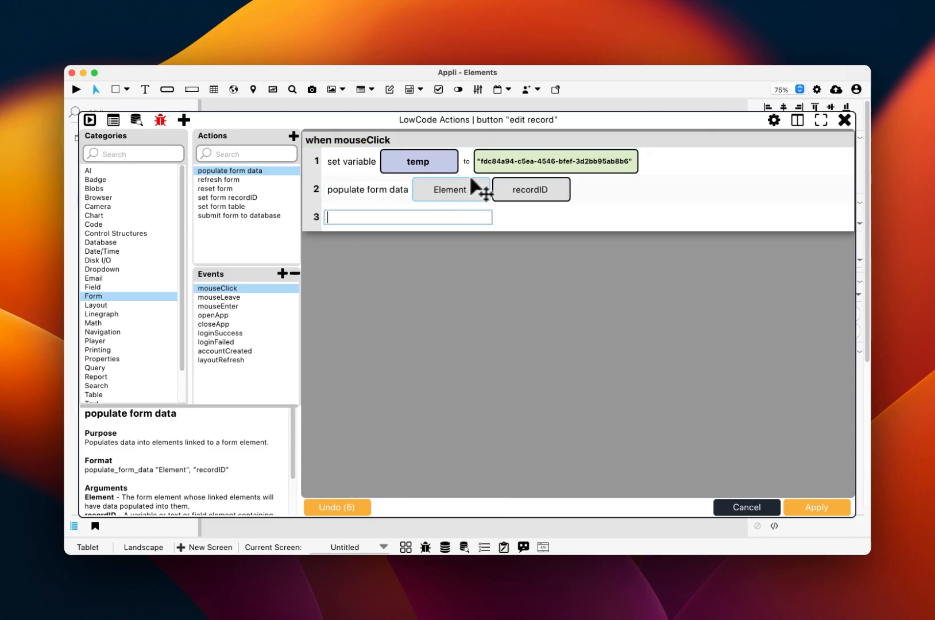
click(475, 190)
click(416, 265)
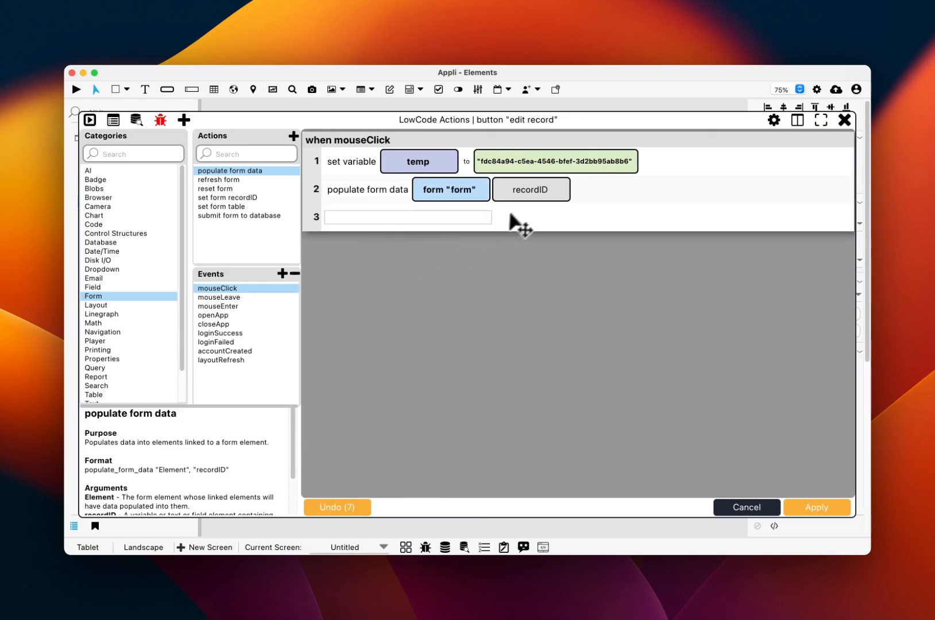
click(525, 198)
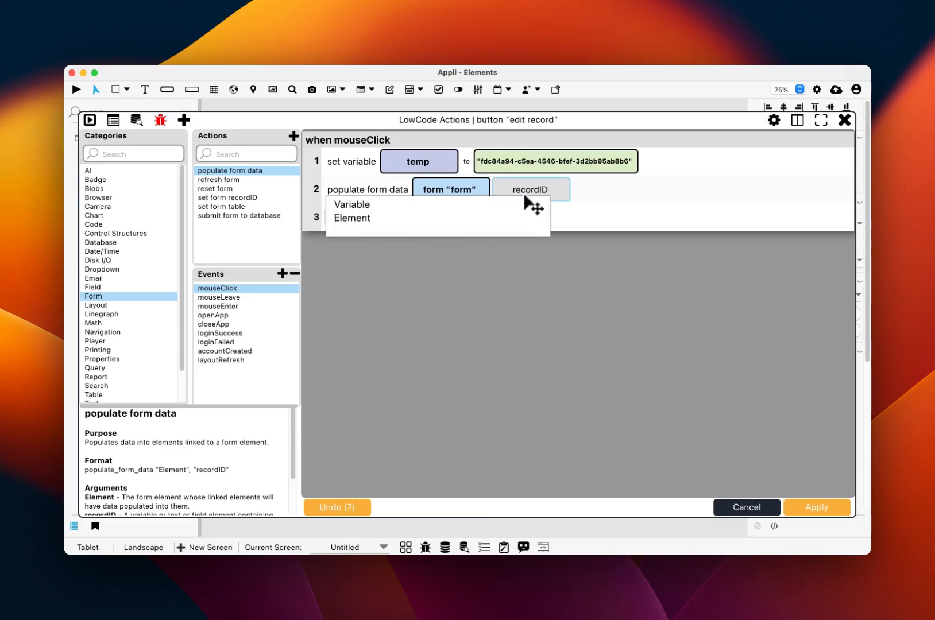
click(351, 208)
click(373, 223)
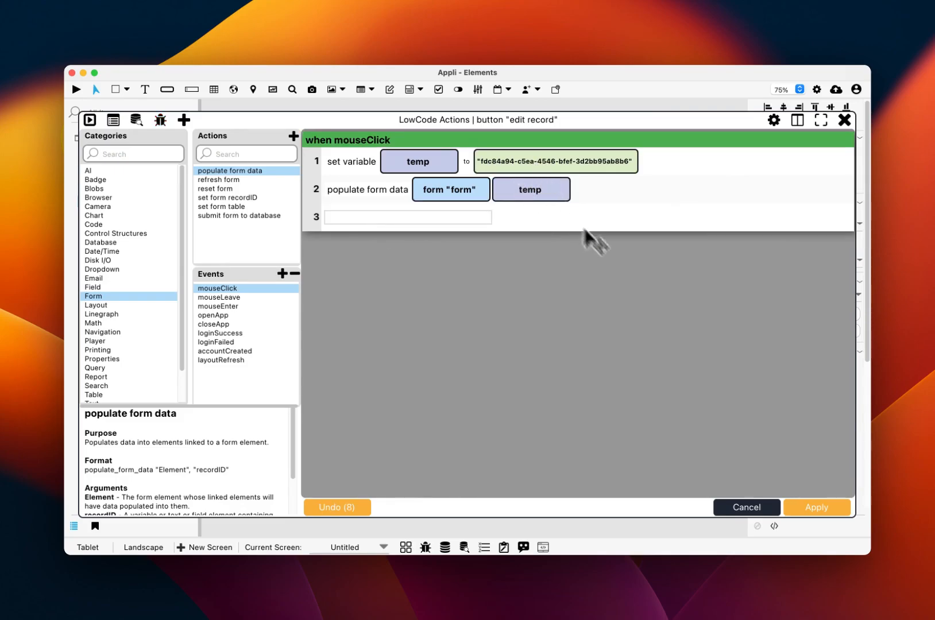
click(803, 505)
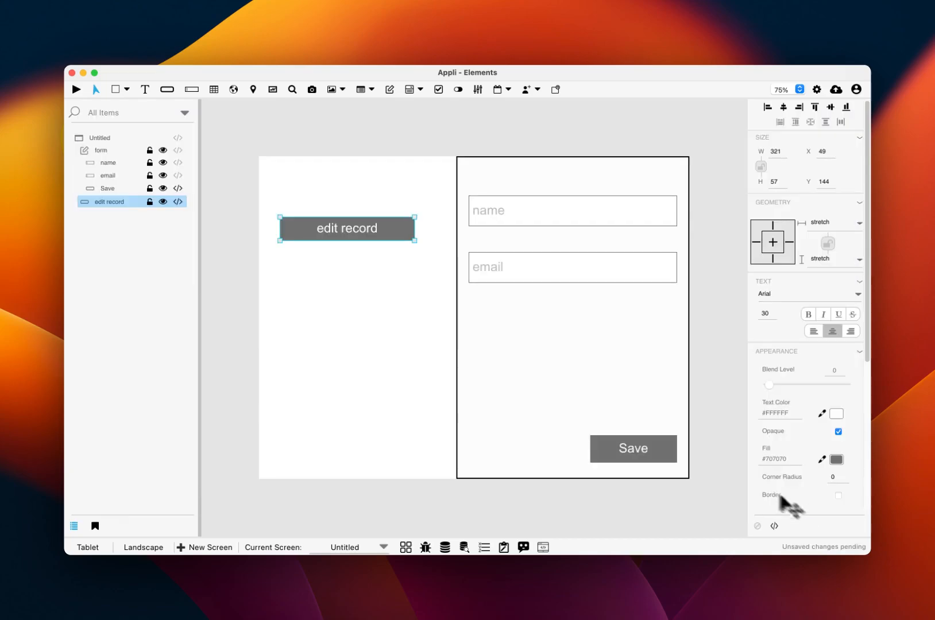
- Run the app, load the stored contact with the edit record button, change its e-mail address, and save it
key(super+r)
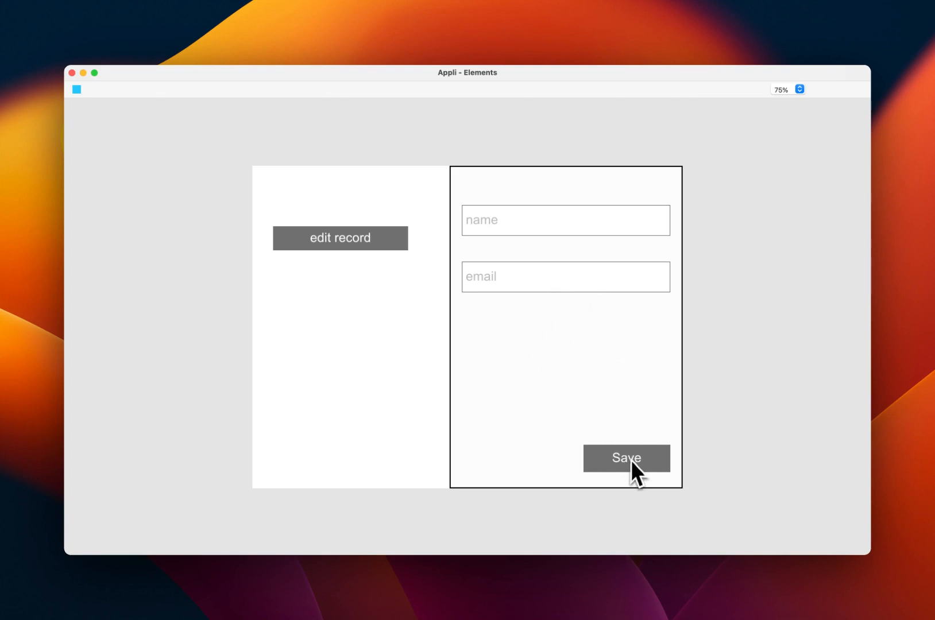
click(322, 240)
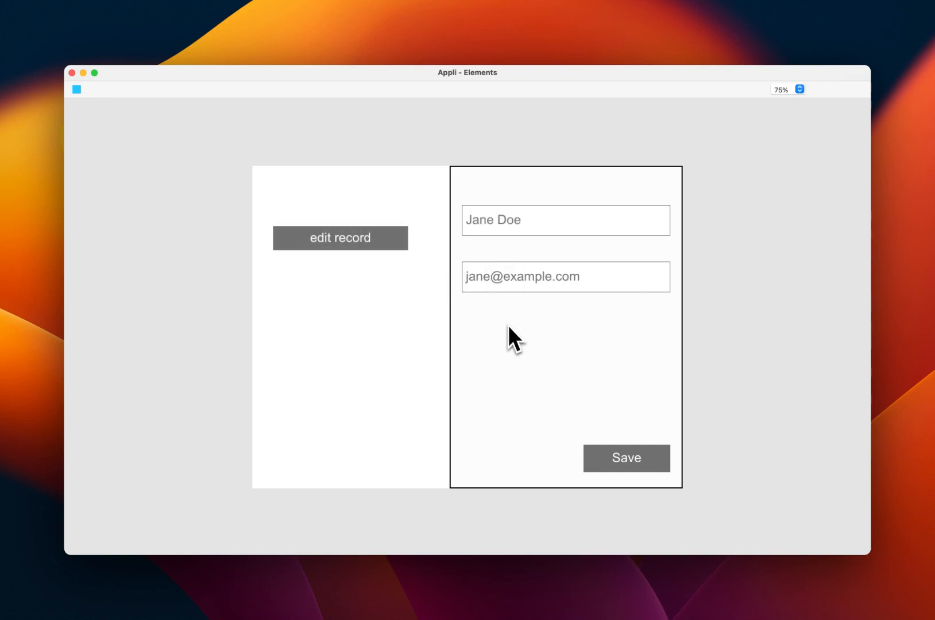
double_click(473, 280)
text(jdoe)
click(628, 464)
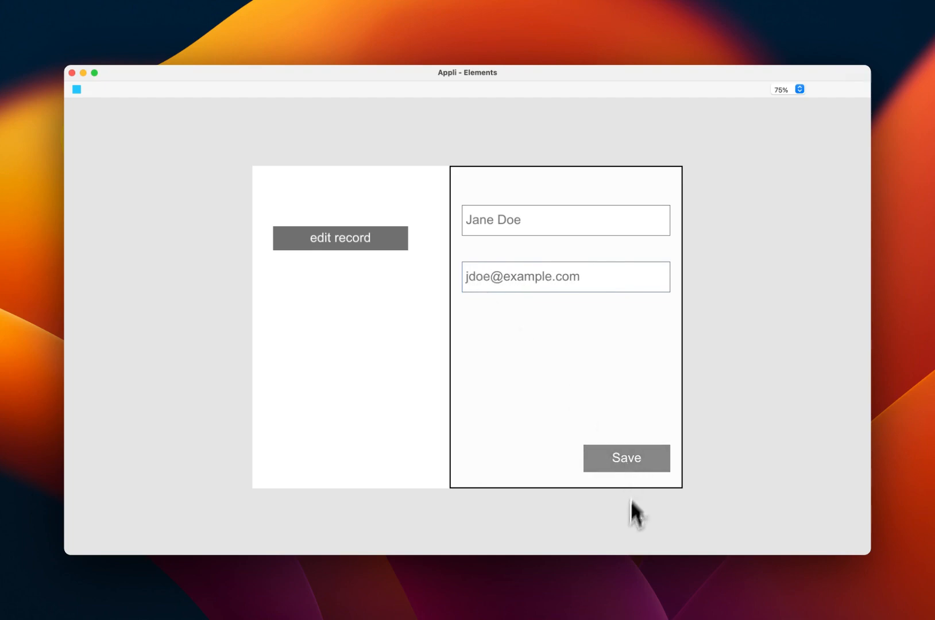
- Stop the app preview and check the edited contact's e-mail in the Contacts table, closing the Data Viewer when done
click(77, 90)
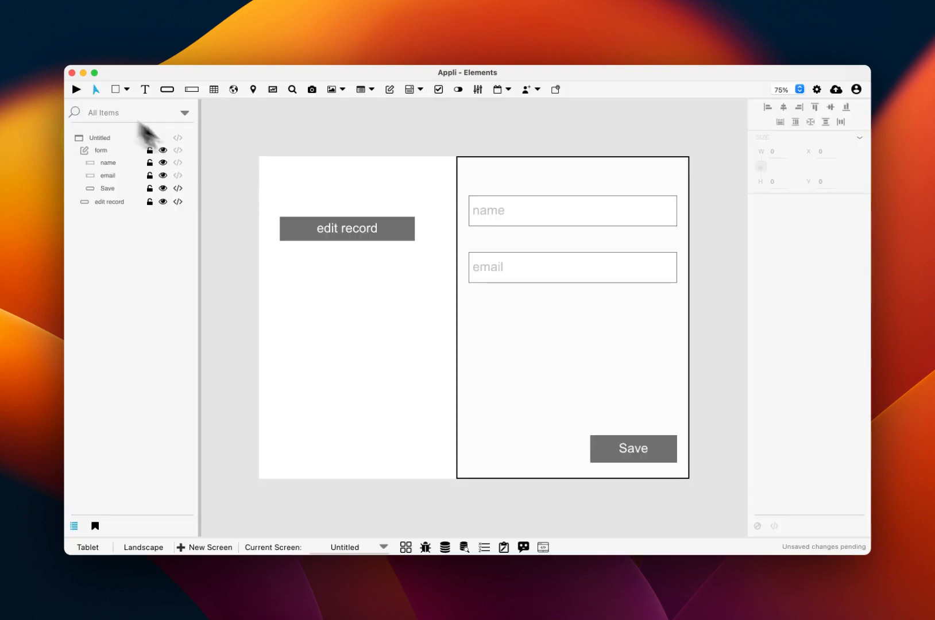
click(464, 547)
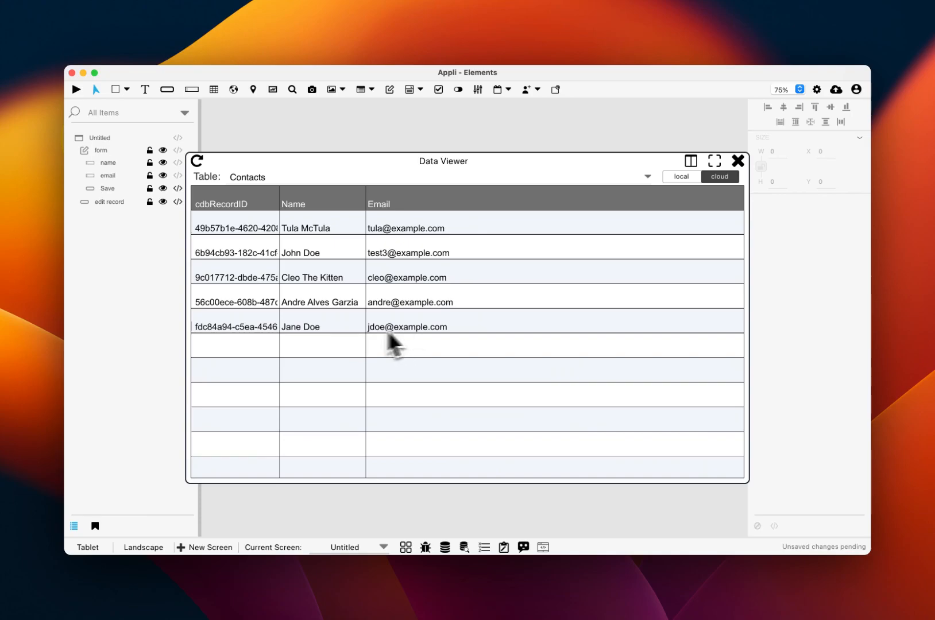
click(737, 161)
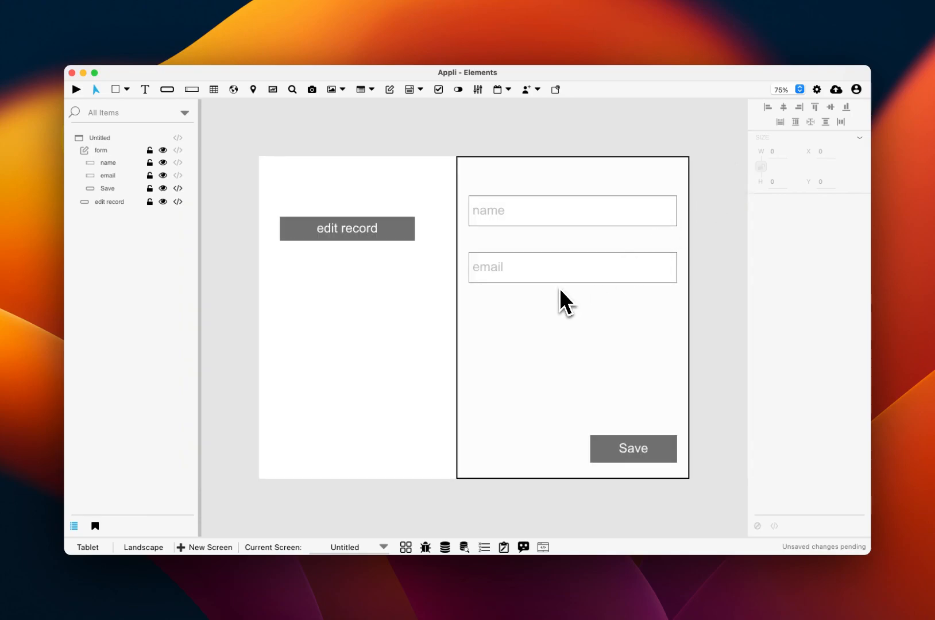
- Run the app again, enter another test contact's name and e-mail in the empty form, and save the entry
key(super+r)
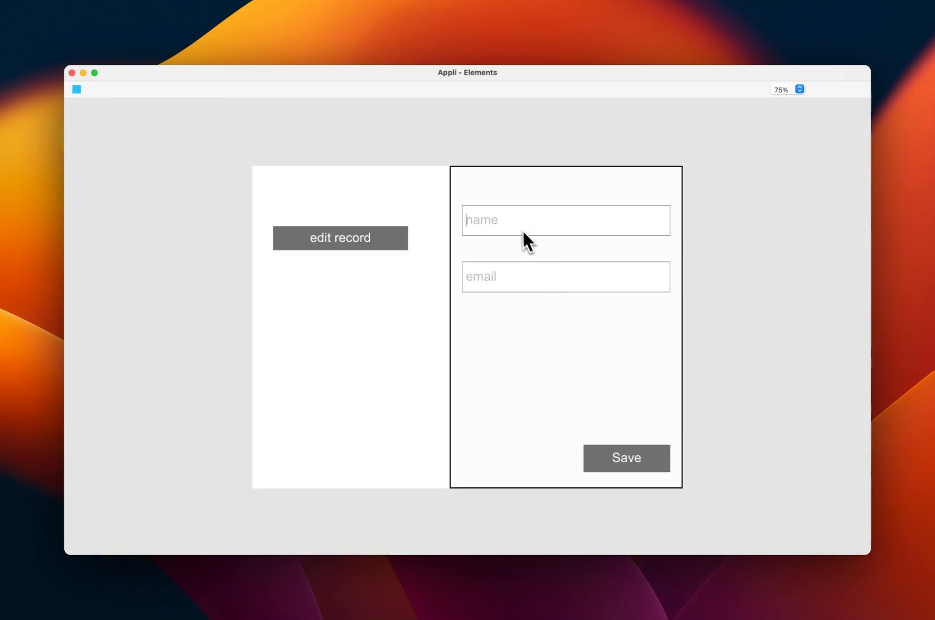
text(Christian Doe)
click(537, 272)
text(chris@)
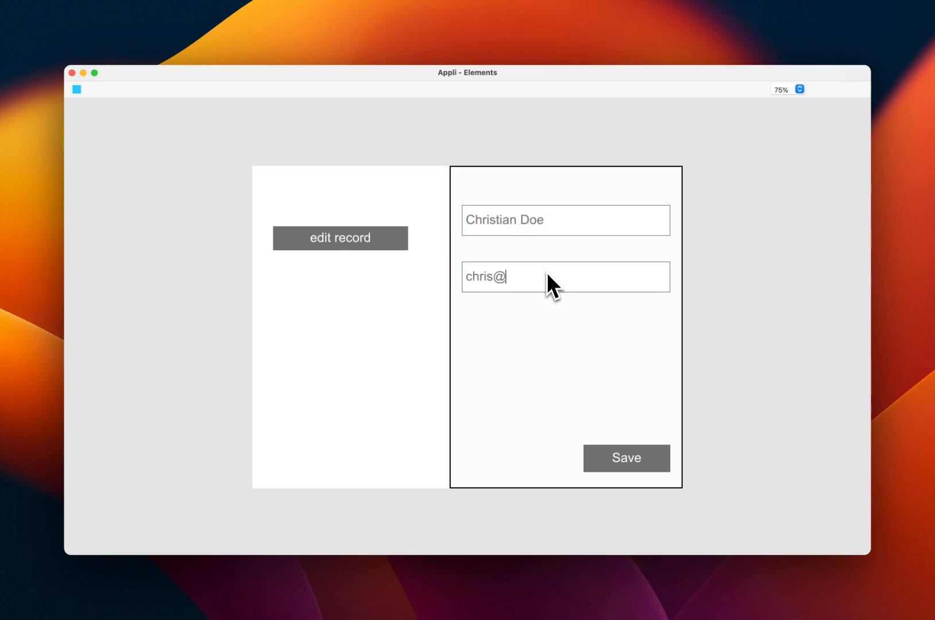
text(example.com)
click(633, 457)
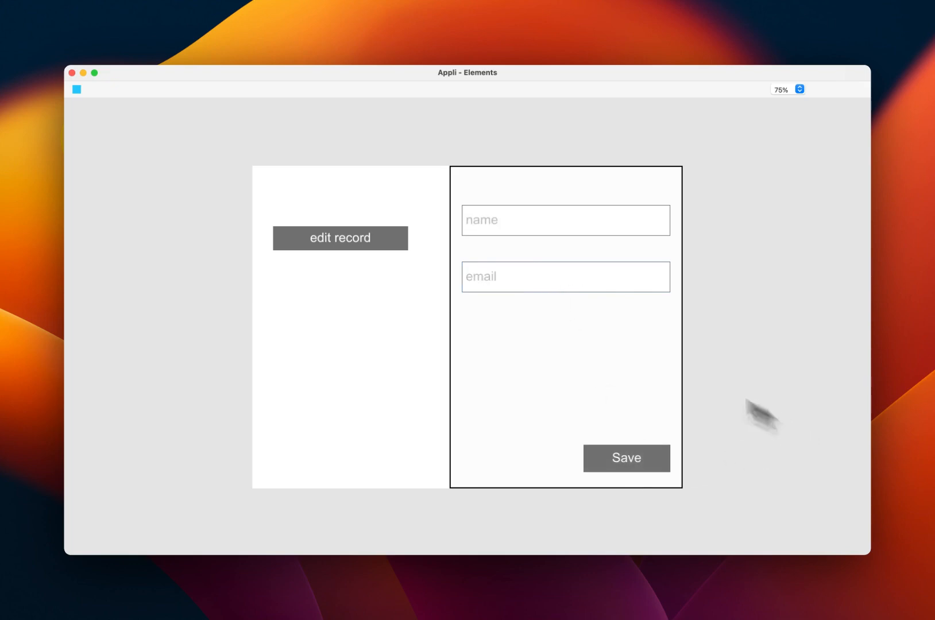
- Stop the preview, examine the second test contact's new record in the Contacts table, and close the Data Viewer
click(79, 93)
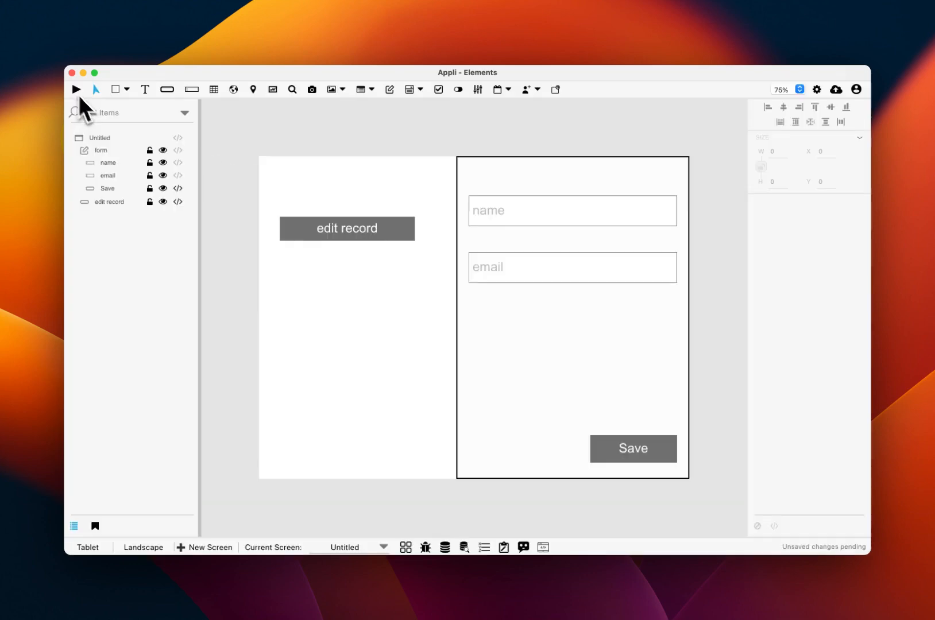
click(464, 547)
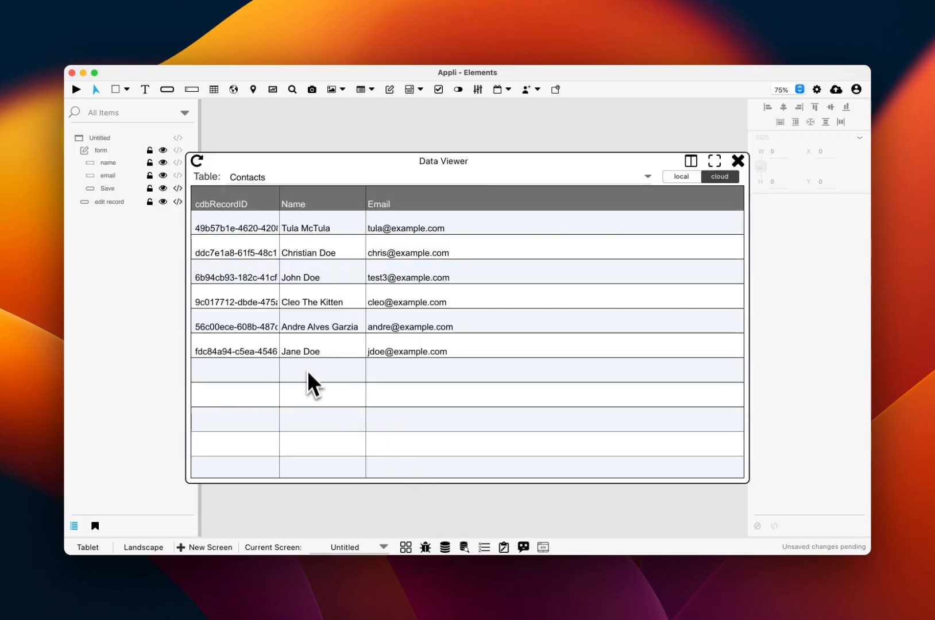
click(319, 250)
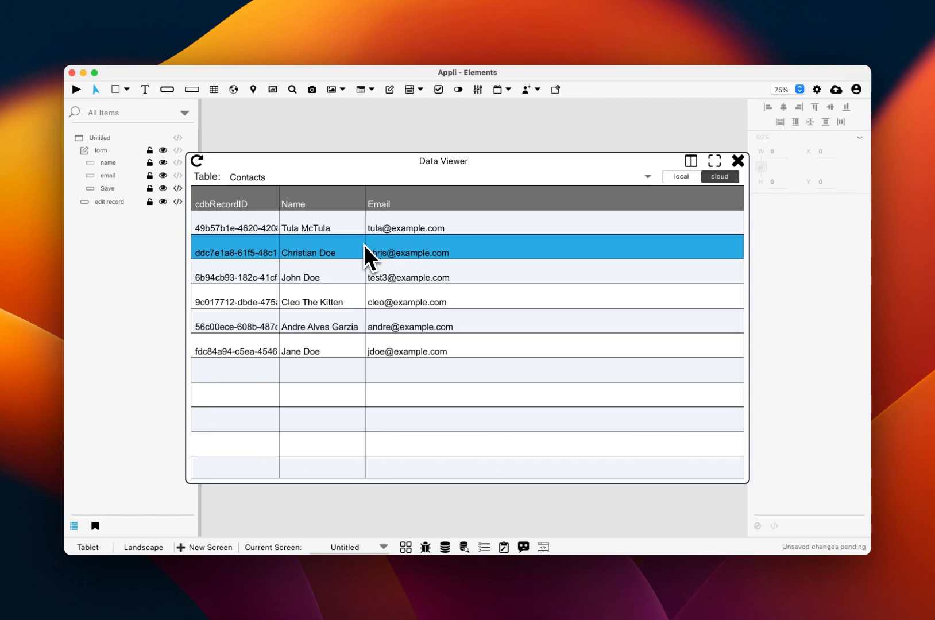
click(739, 163)
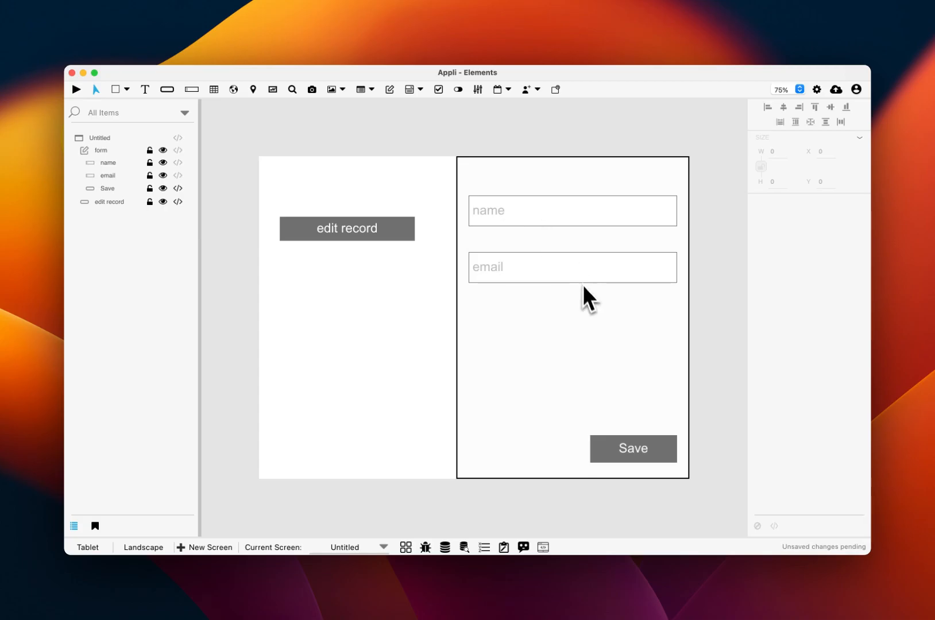
- Review the form's table connection and key bindings in Form Setup, closing it without changes
click(108, 150)
click(756, 526)
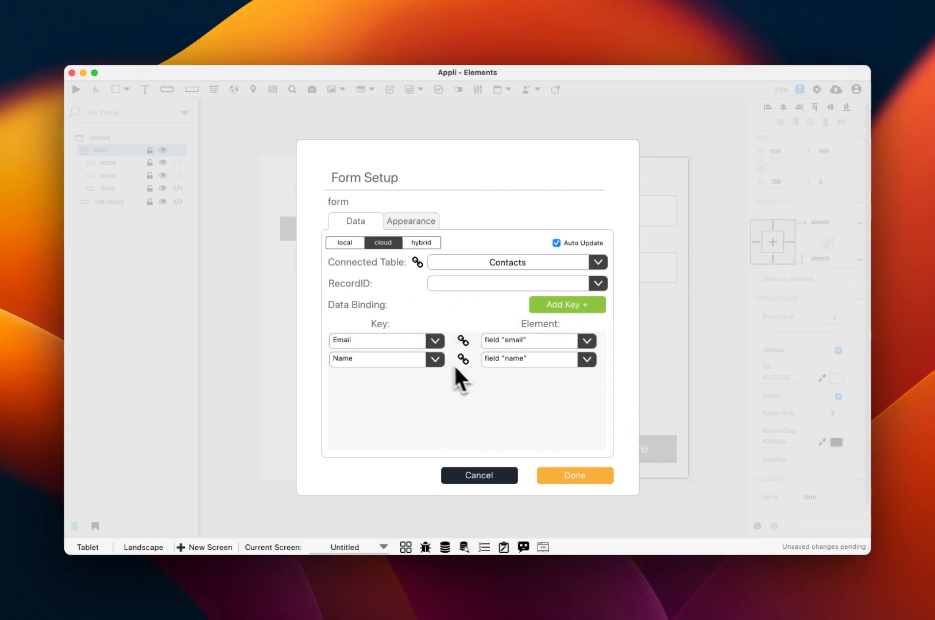
click(489, 483)
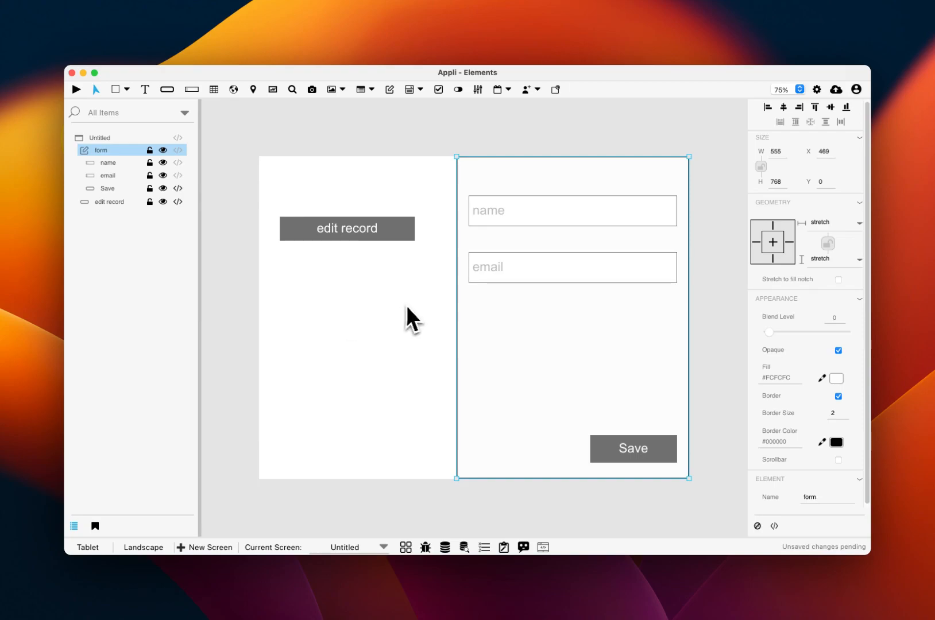
- Create a new screen named "form builder"
click(211, 549)
text(form bu)
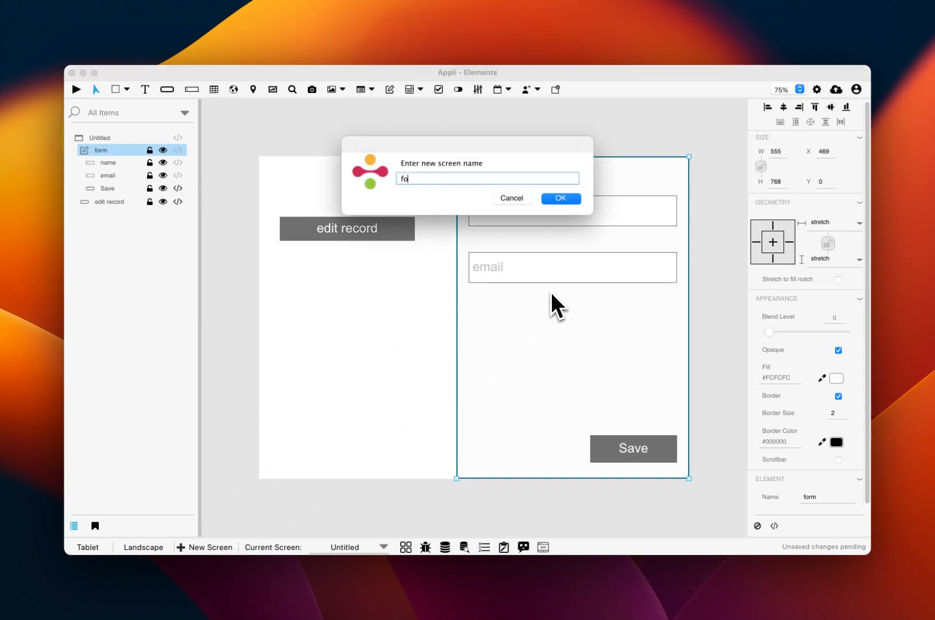
text(ilder)
key(Return)
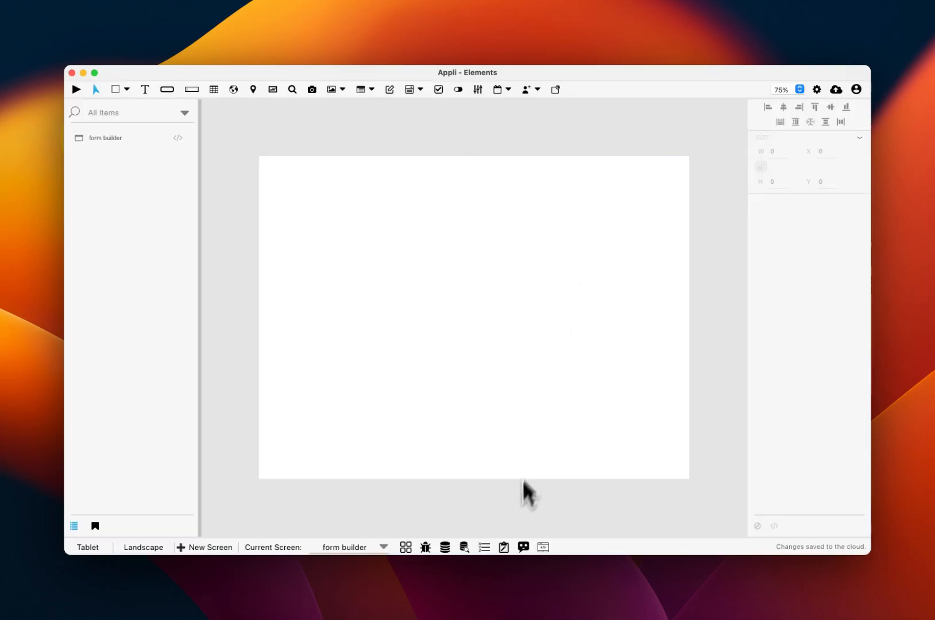
- Start a custom form with the Form Builder and name it "contact"
click(503, 549)
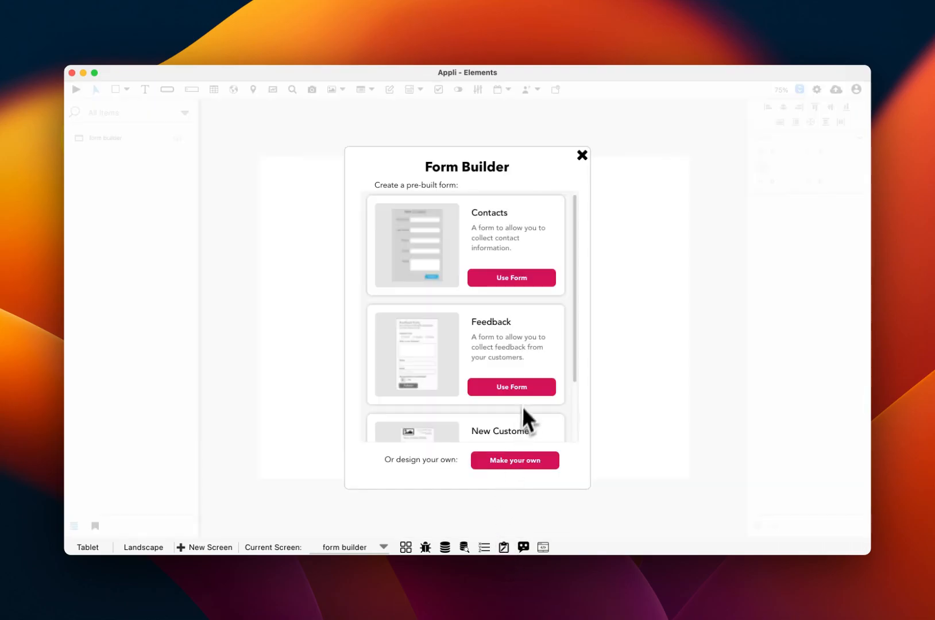
click(518, 461)
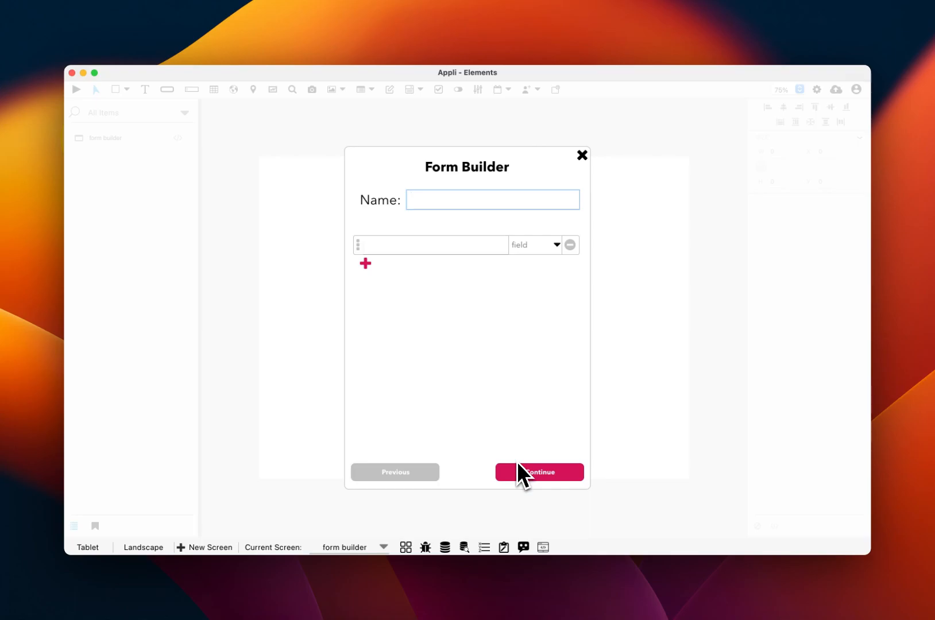
text(contact)
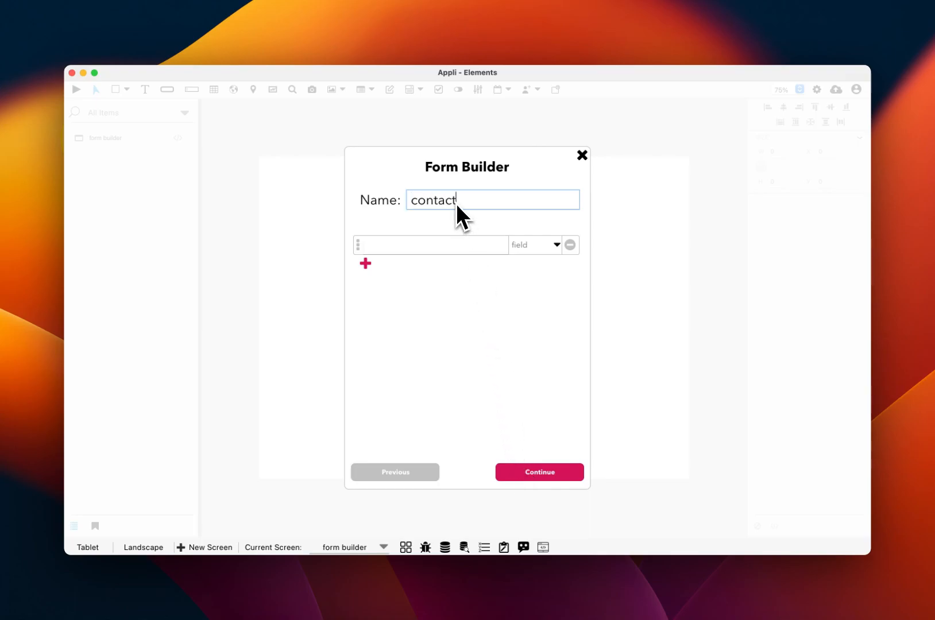
- Define two entries of type field for the custom form, "name" and "email", and proceed to data binding
click(460, 242)
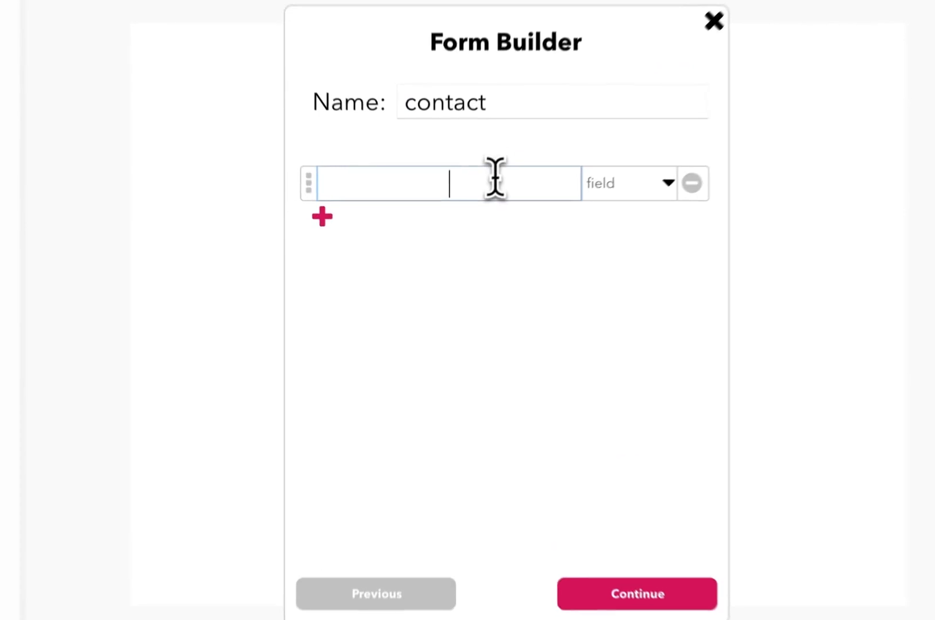
text(anem)
key(BackSpace)
key(BackSpace)
key(BackSpace)
key(BackSpace)
text(name)
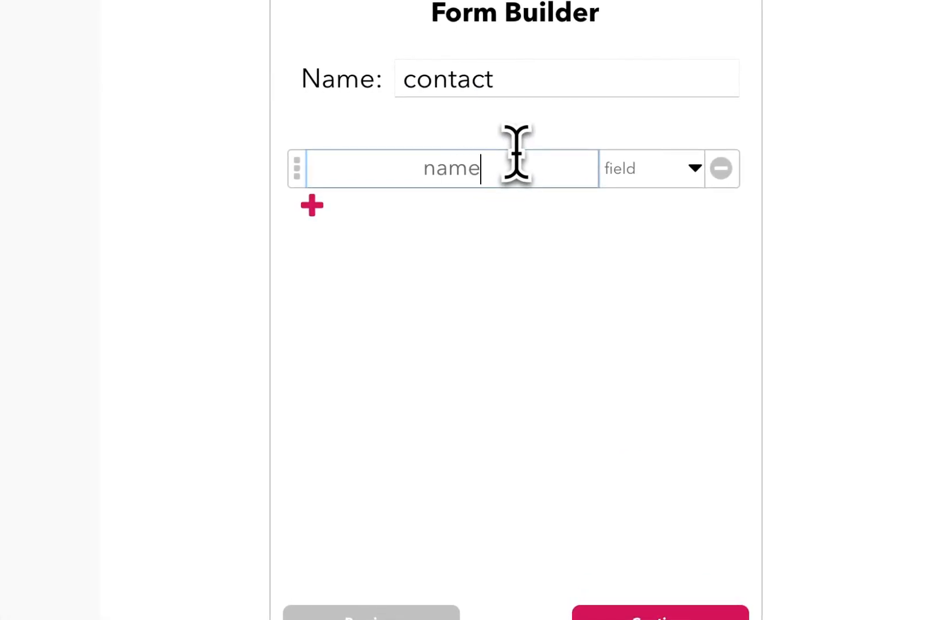
click(314, 205)
text(email)
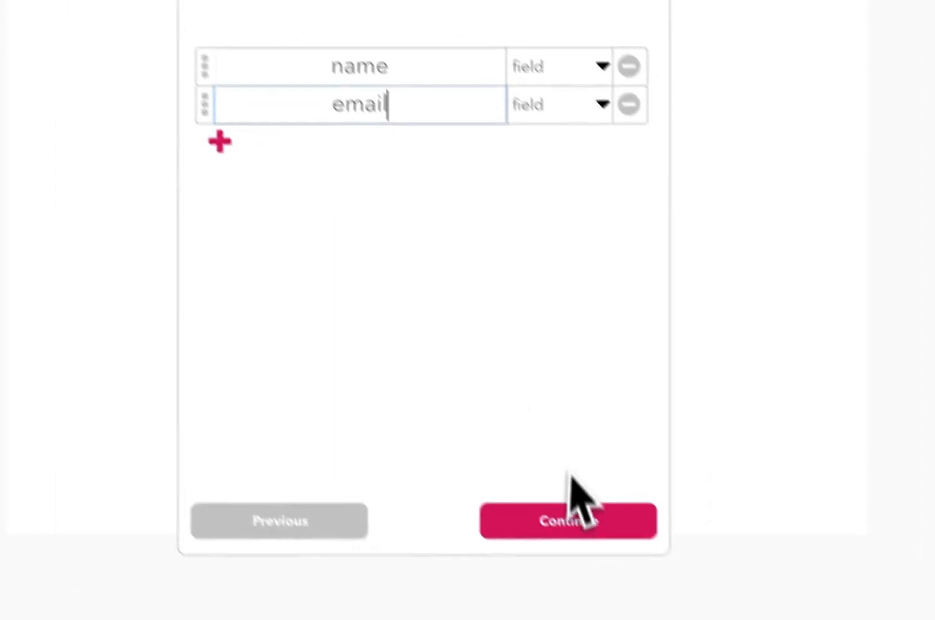
click(656, 616)
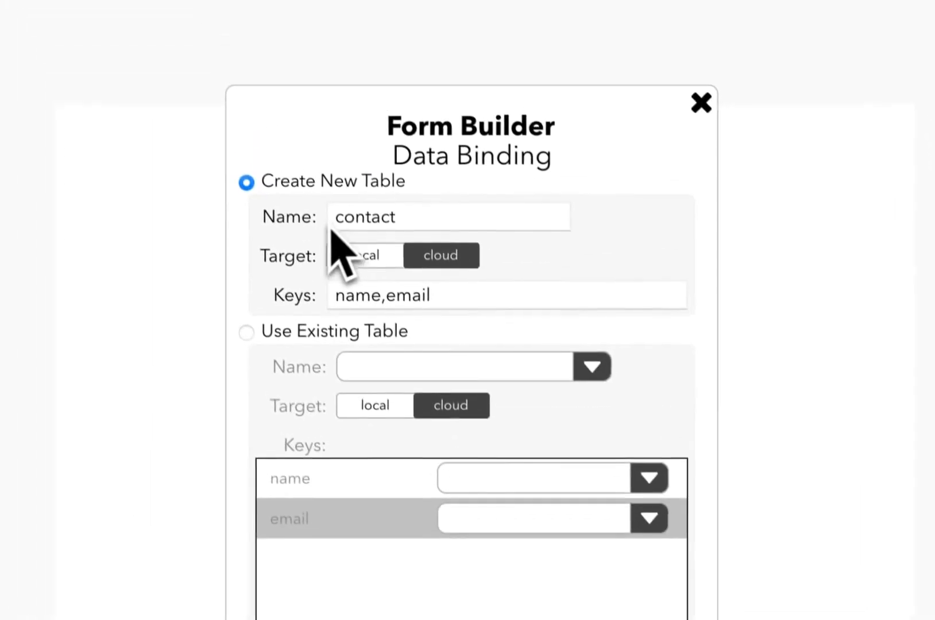
- Bind the new form to the existing cloud table Contacts instead of creating a new table
click(282, 344)
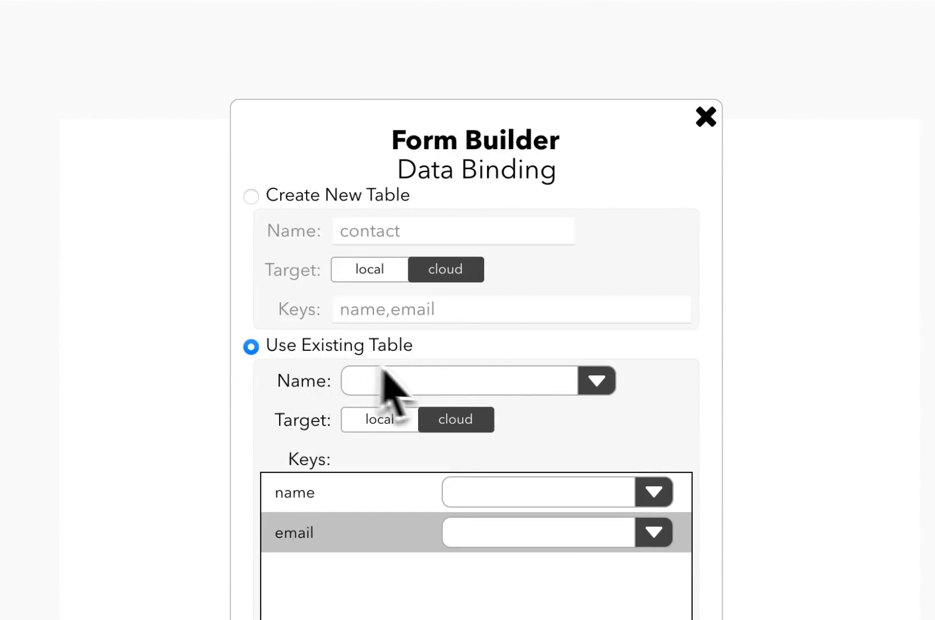
click(594, 382)
click(289, 195)
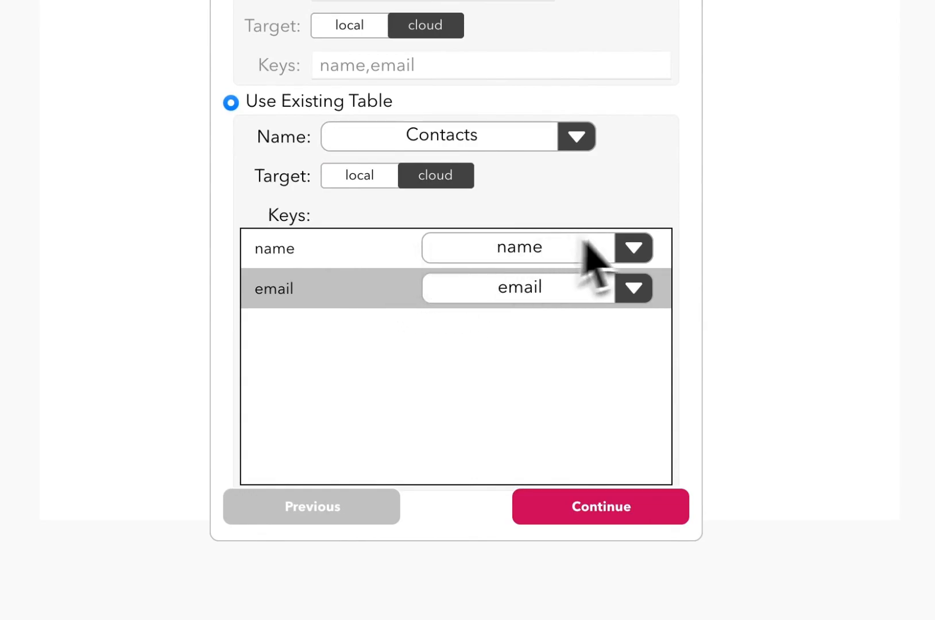
- Map the name and email entries to the table keys Name and Email, and generate the form with the default style
click(640, 259)
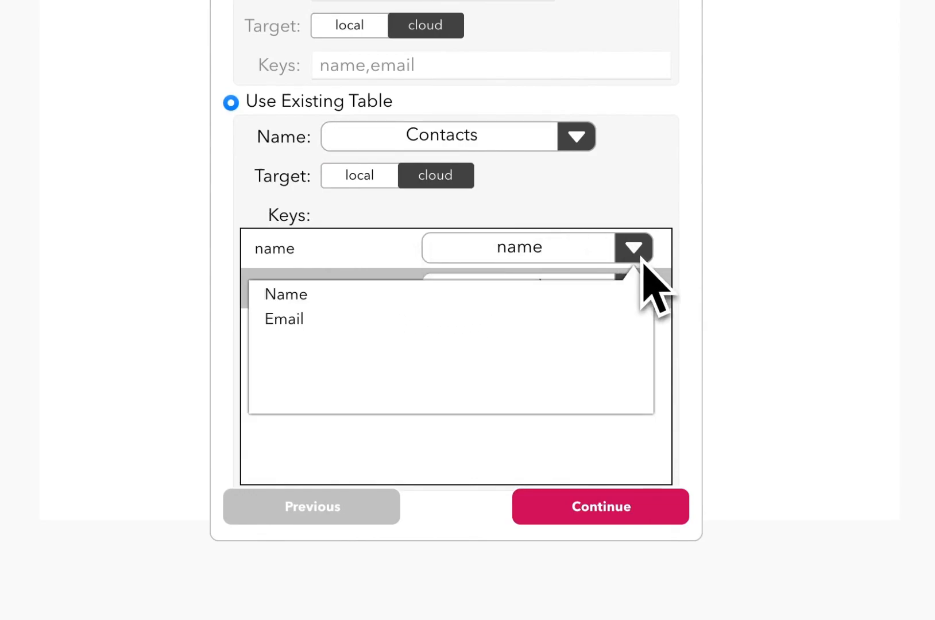
click(333, 295)
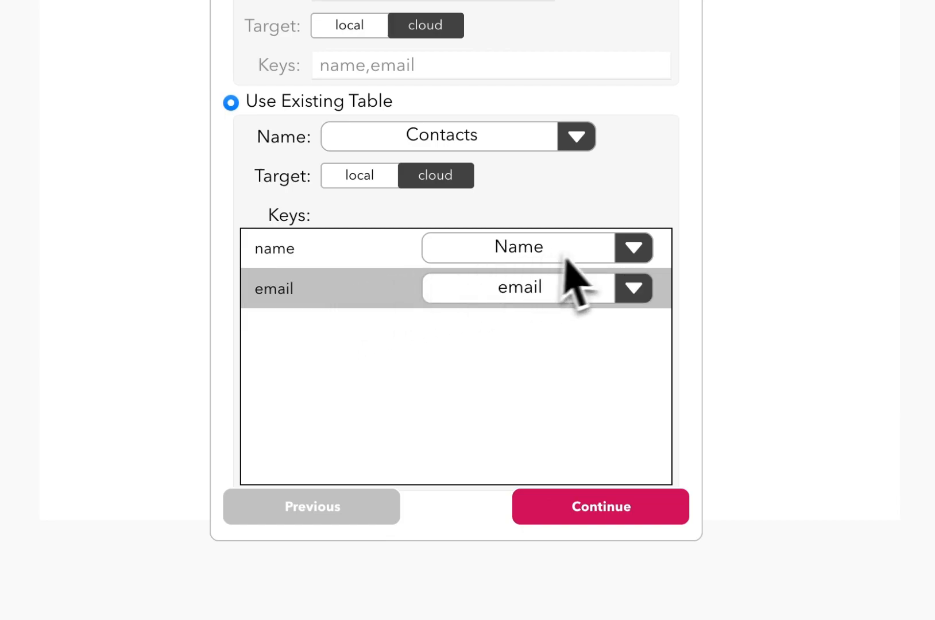
click(642, 302)
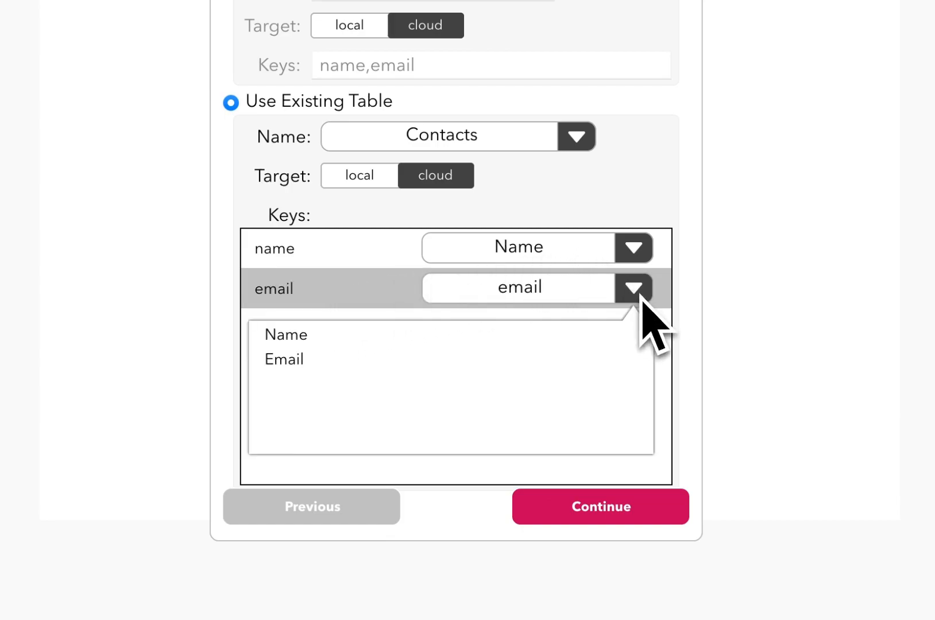
click(397, 359)
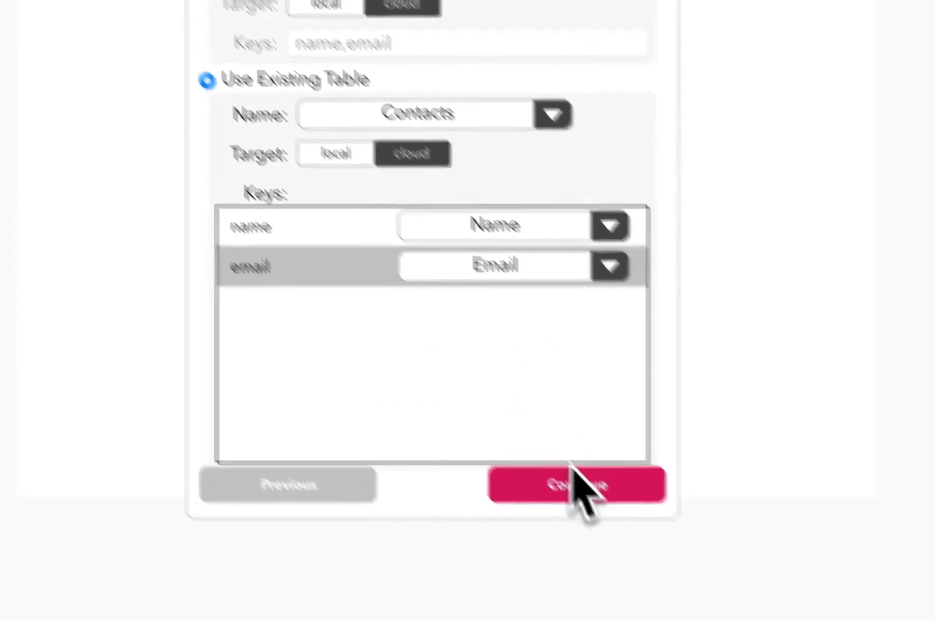
click(598, 506)
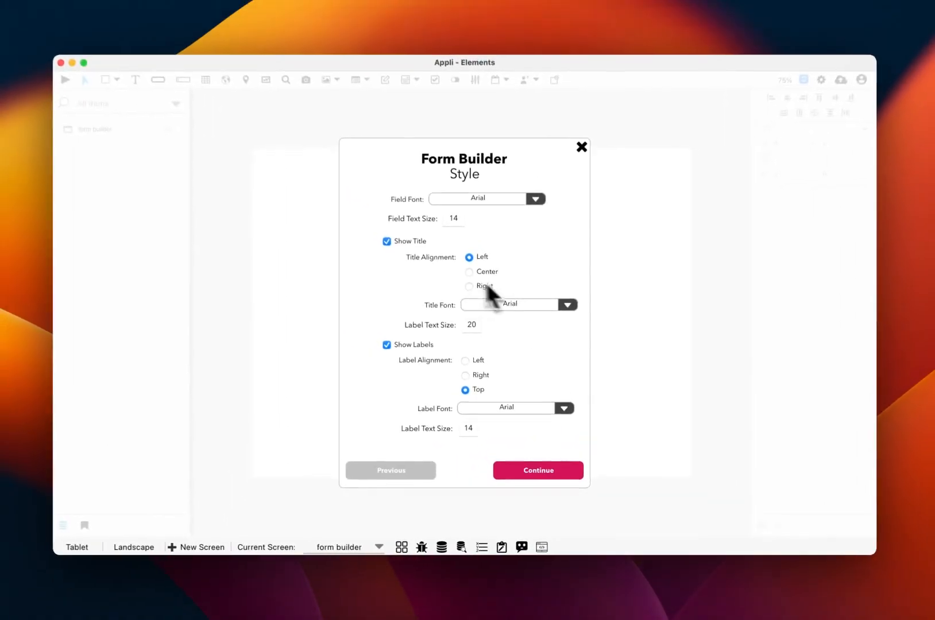
click(529, 470)
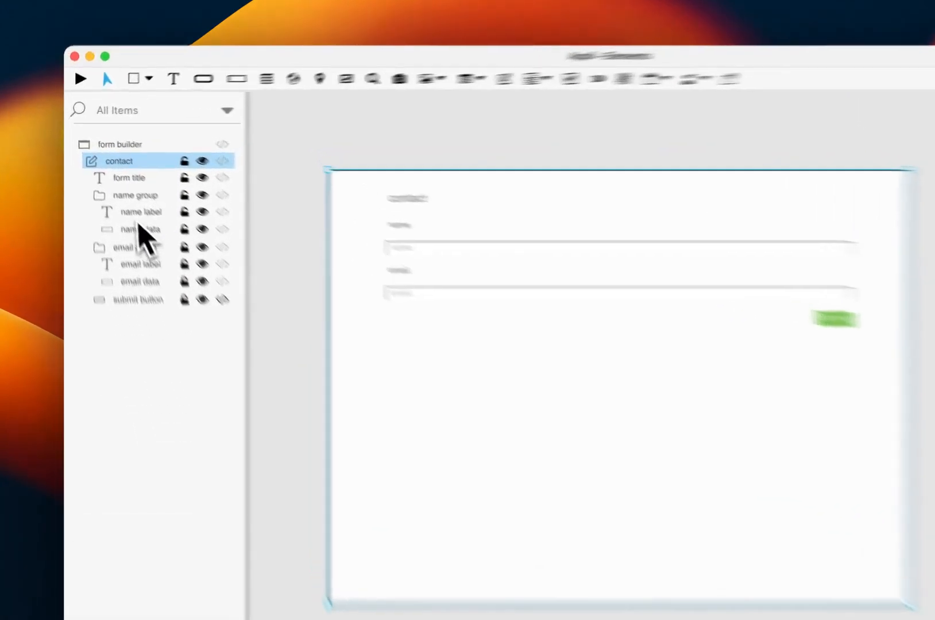
- Inspect the generated name group with its label and field, and examine the submit button's mouseClick actions, closing them without changes
click(117, 189)
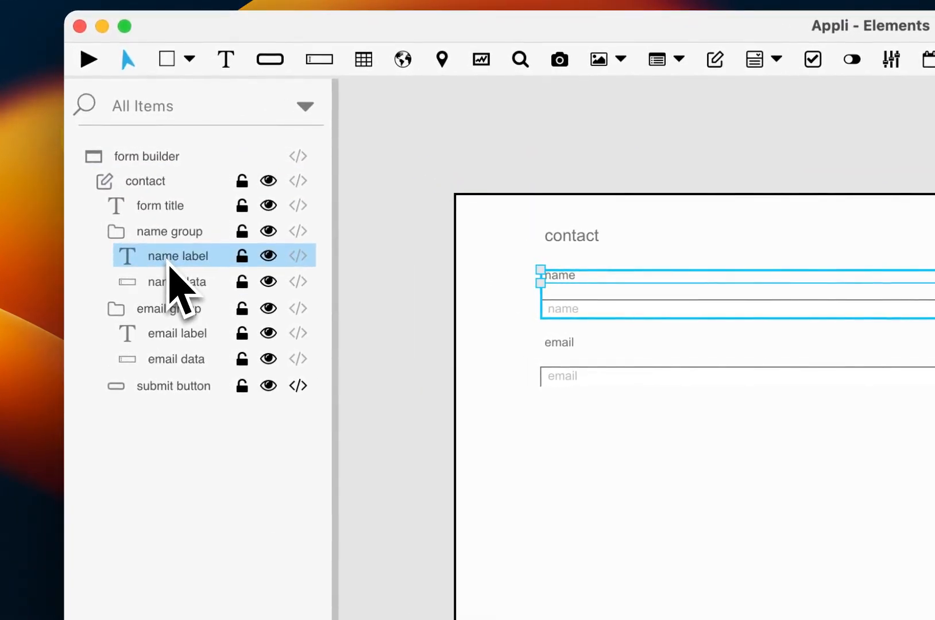
click(176, 285)
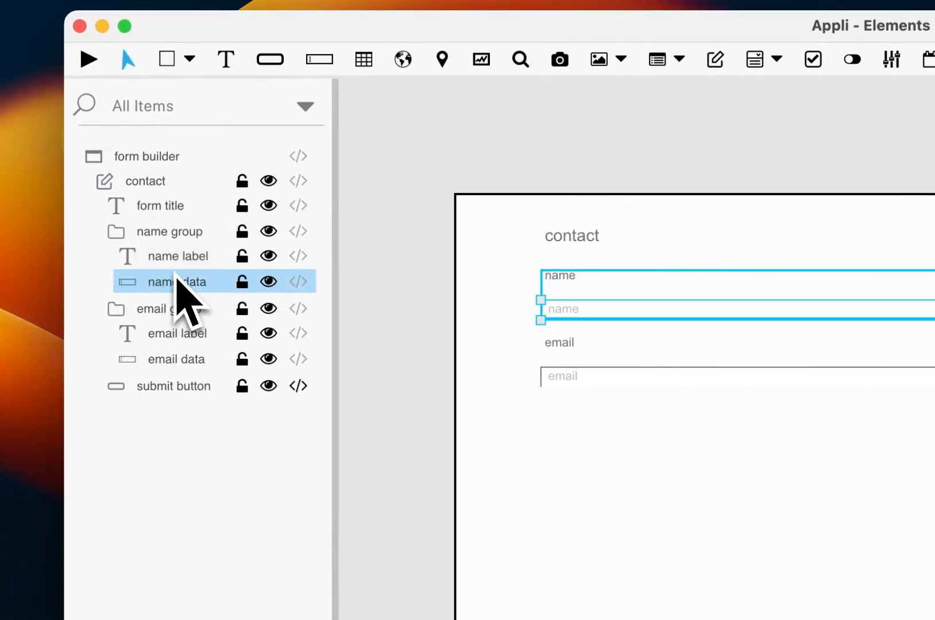
click(175, 265)
click(172, 240)
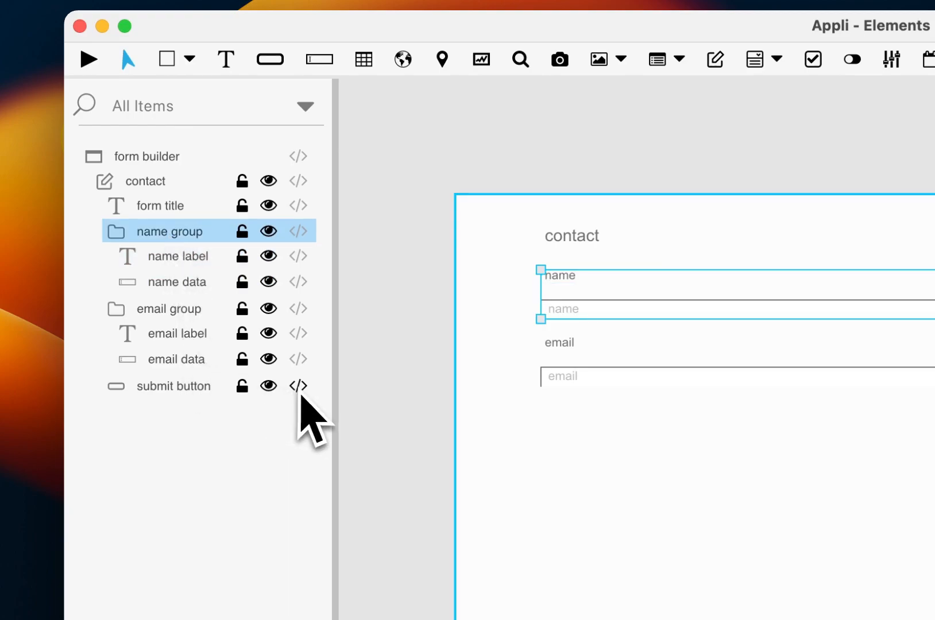
click(299, 392)
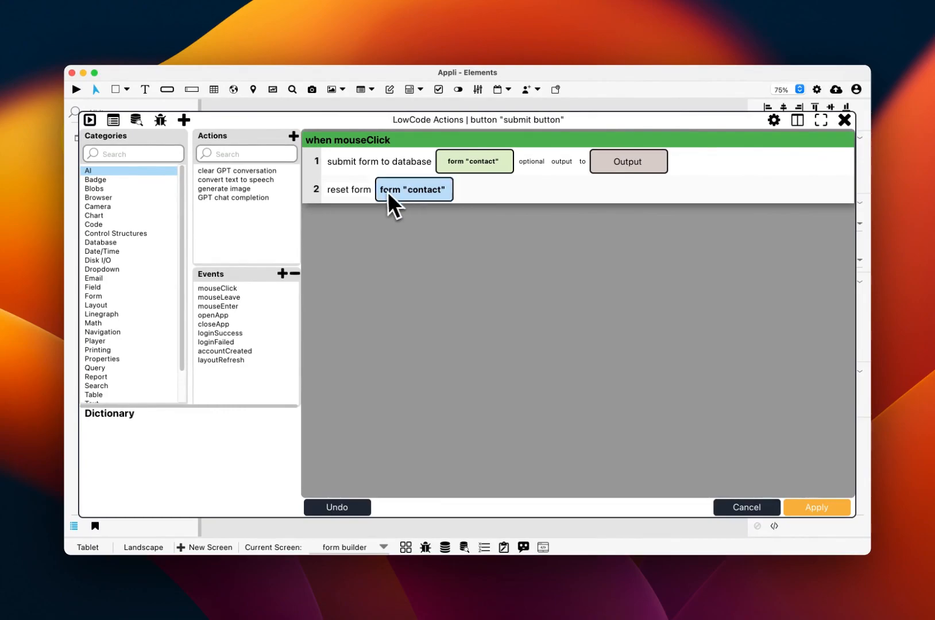
click(750, 507)
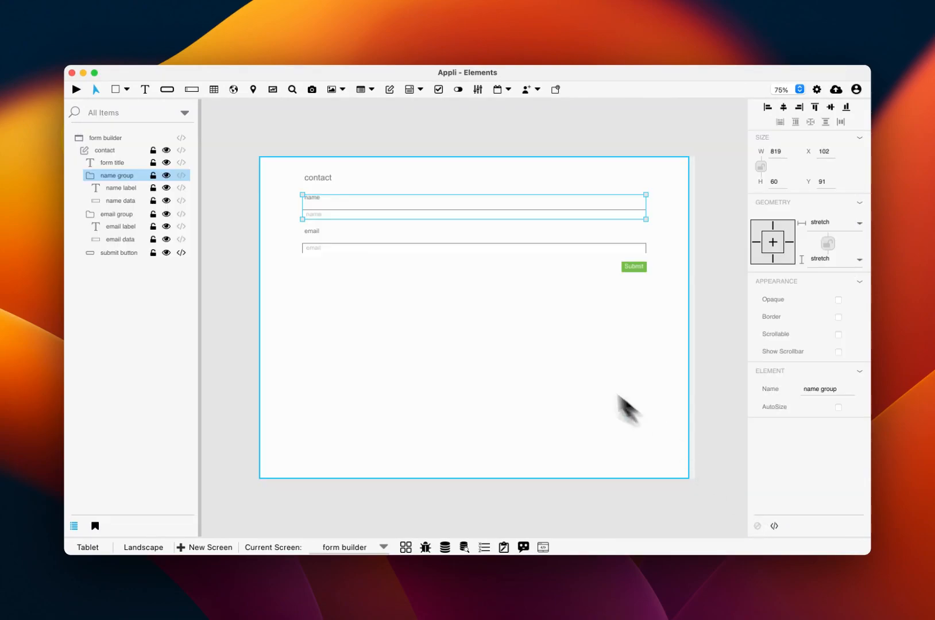